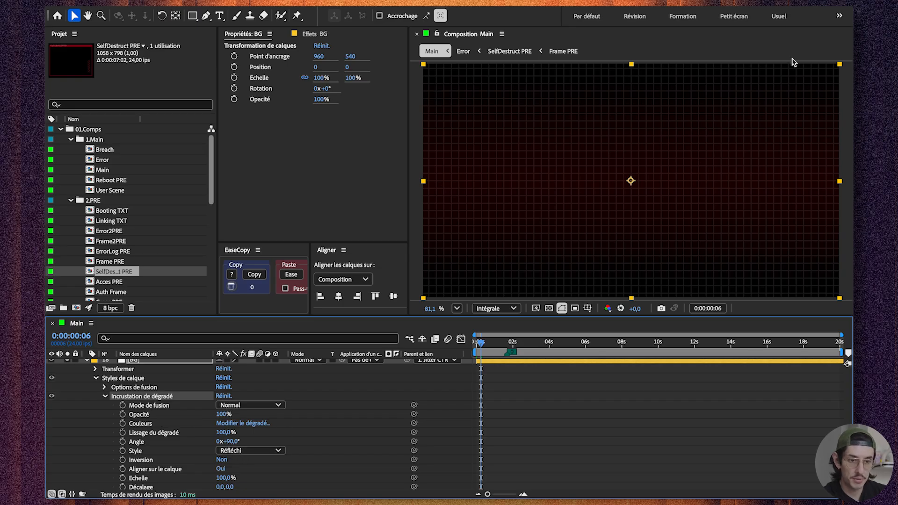
Inspect the BG layer's gradient overlay colours and the Grille layer's grid effect settings
left_click(242, 422)
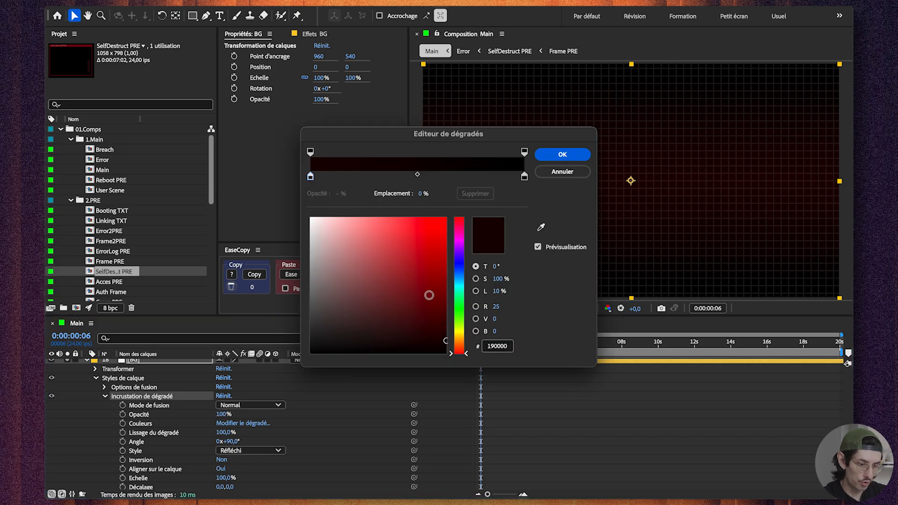
left_click(562, 172)
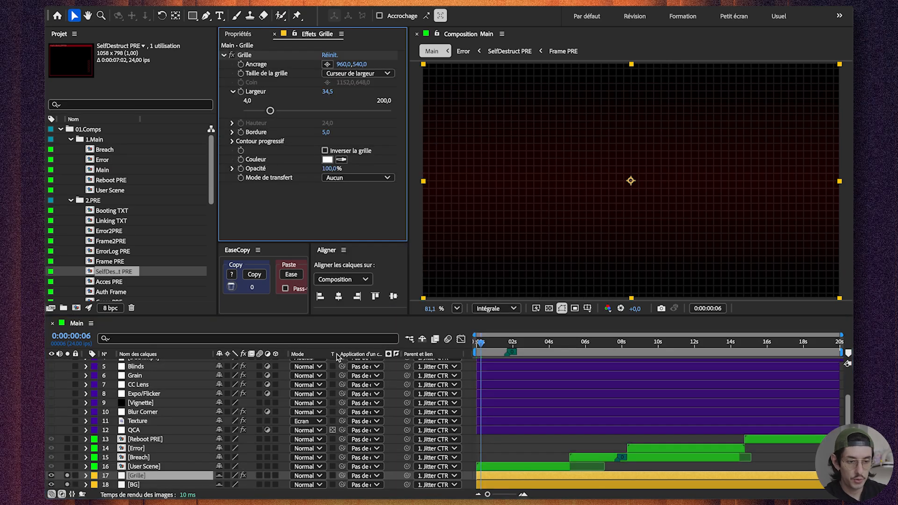
left_click(245, 55)
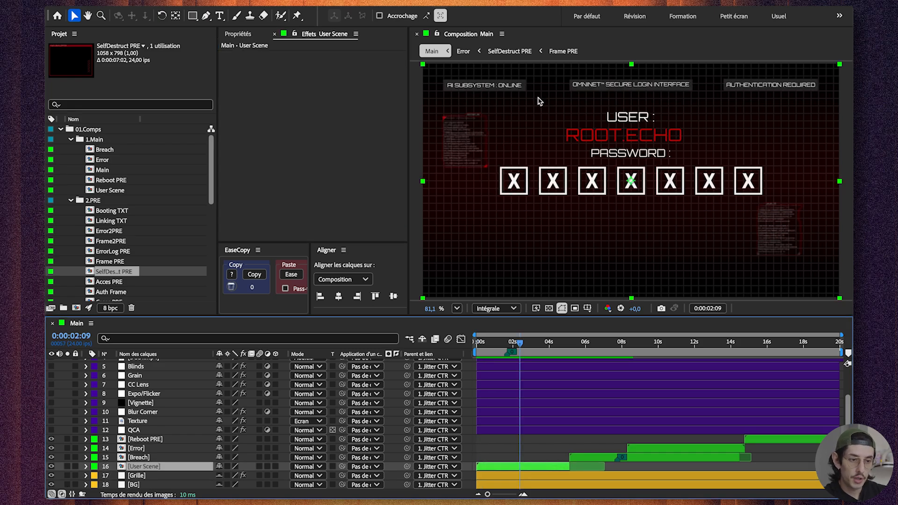
Open the User Scene precomposition and scrub through its login animation
double_click(518, 466)
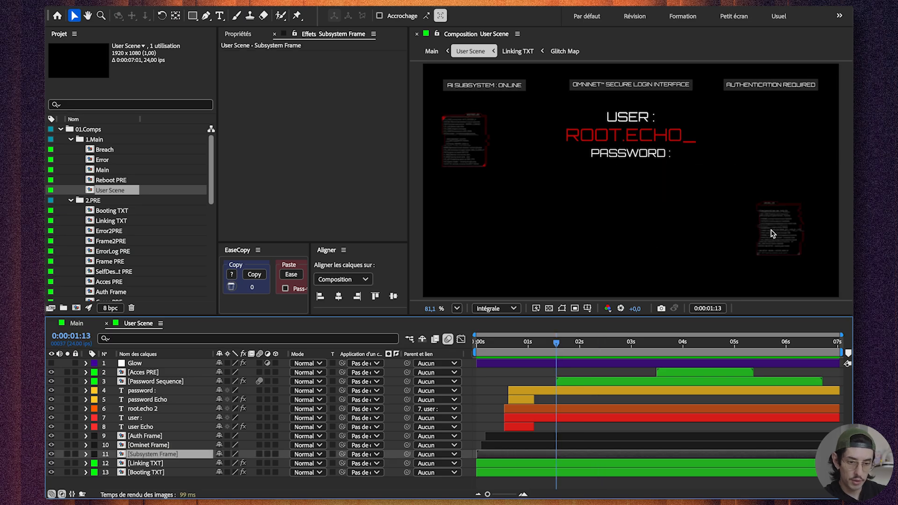
left_click_drag(563, 343, 573, 343)
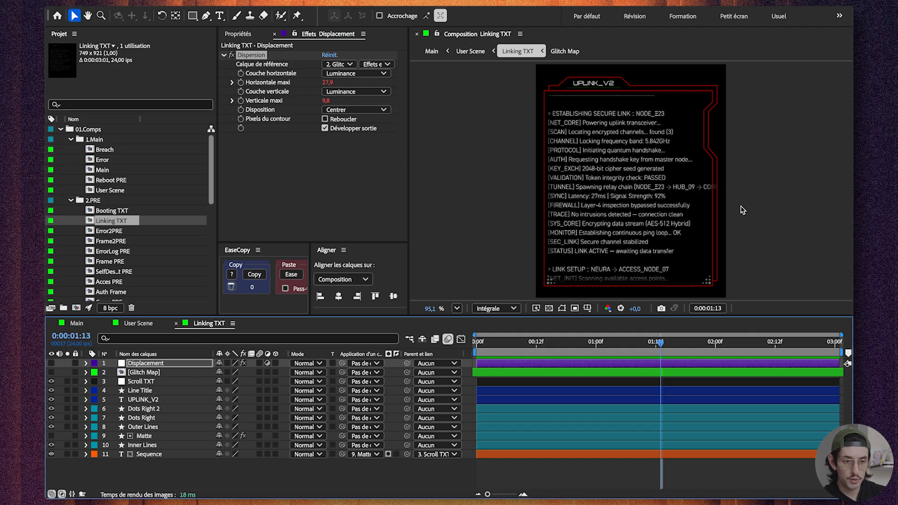
Reveal the Scroll TXT layer's position keyframes in Linking TXT and preview the scrolling text from the start
left_click(660, 353)
left_click_drag(508, 345, 462, 360)
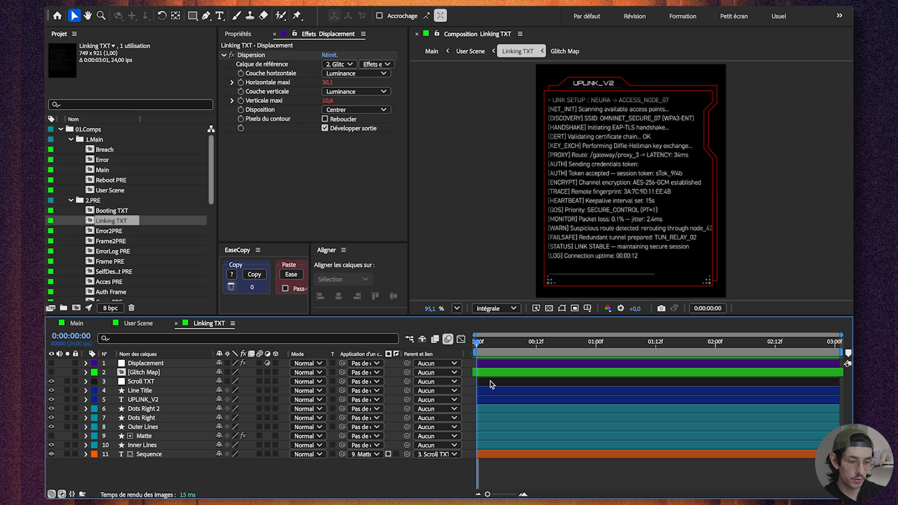
left_click(144, 383)
key("u")
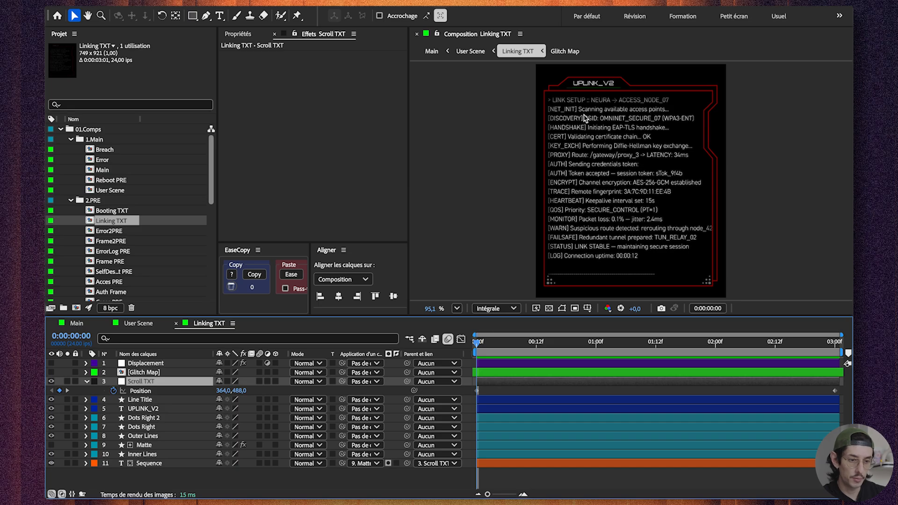
left_click_drag(505, 357, 836, 354)
key("space")
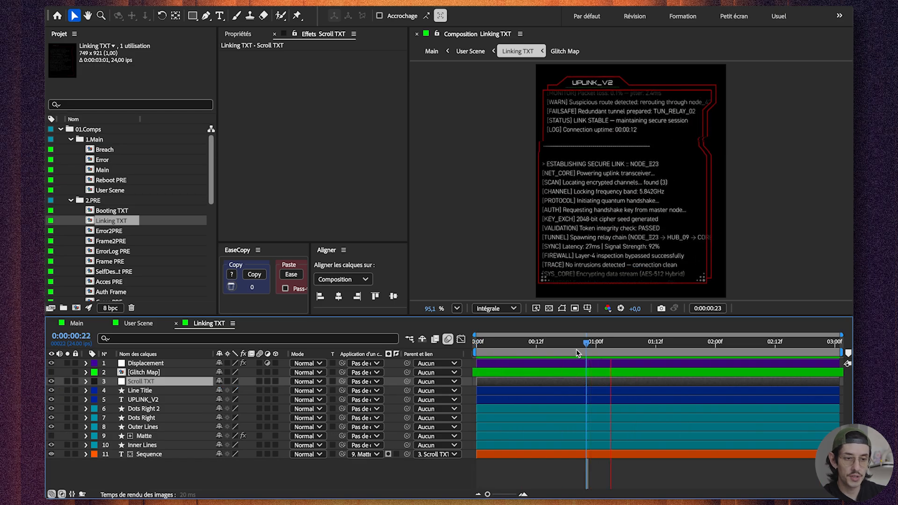
Open the Glitch Map precomposition, preview the glitch footage and examine the time posterize effect on the Posterize layer
double_click(572, 372)
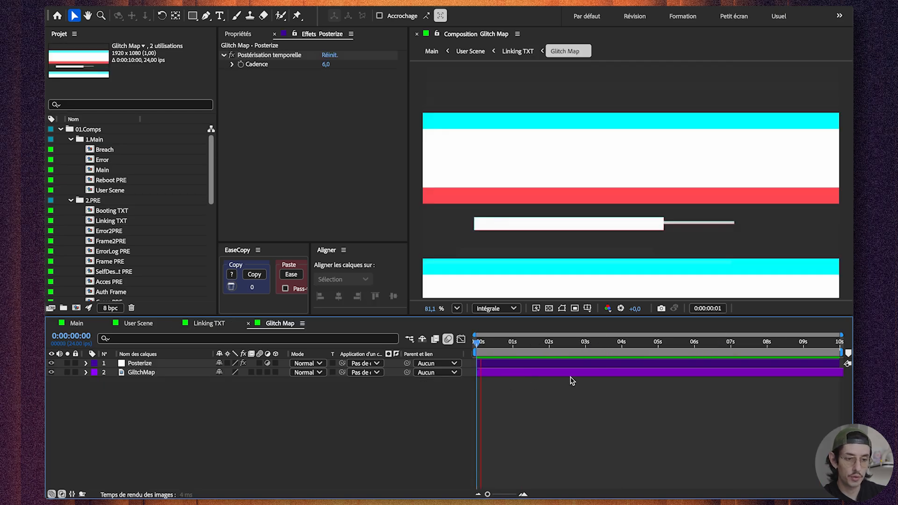
key("space")
left_click(537, 364)
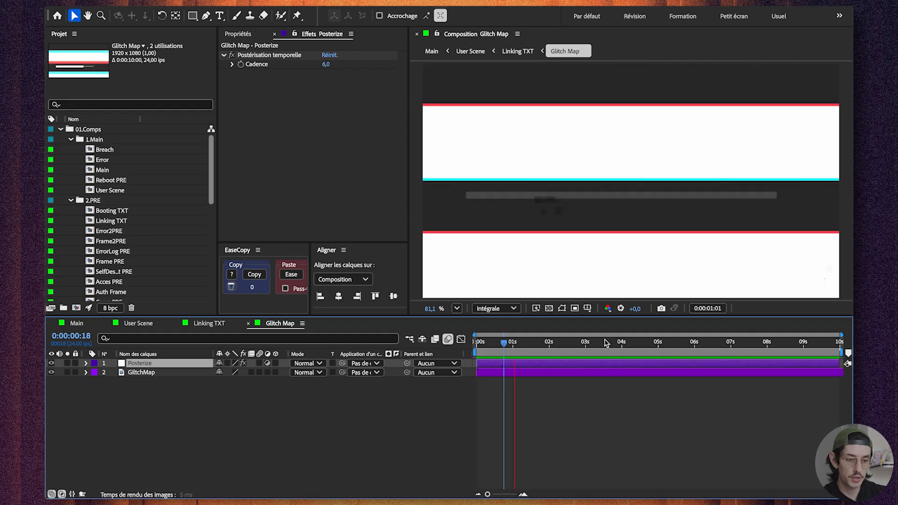
key("space")
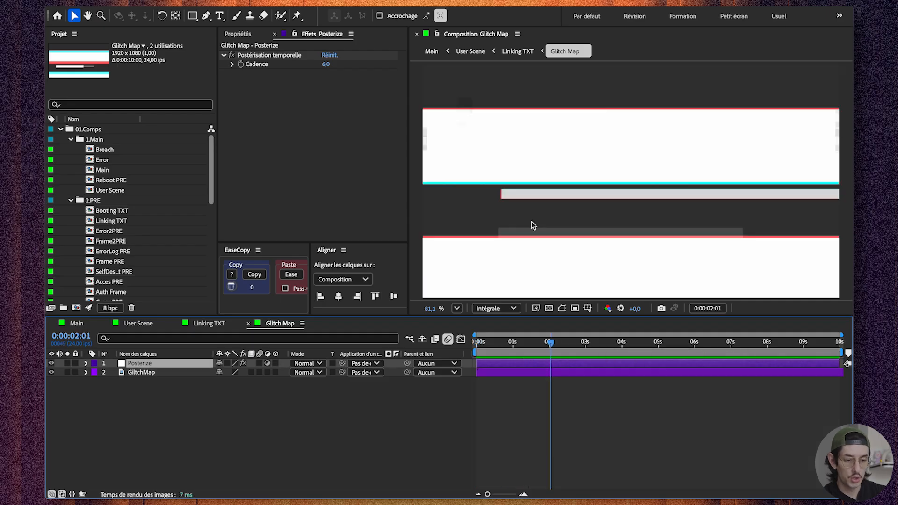
left_click(269, 55)
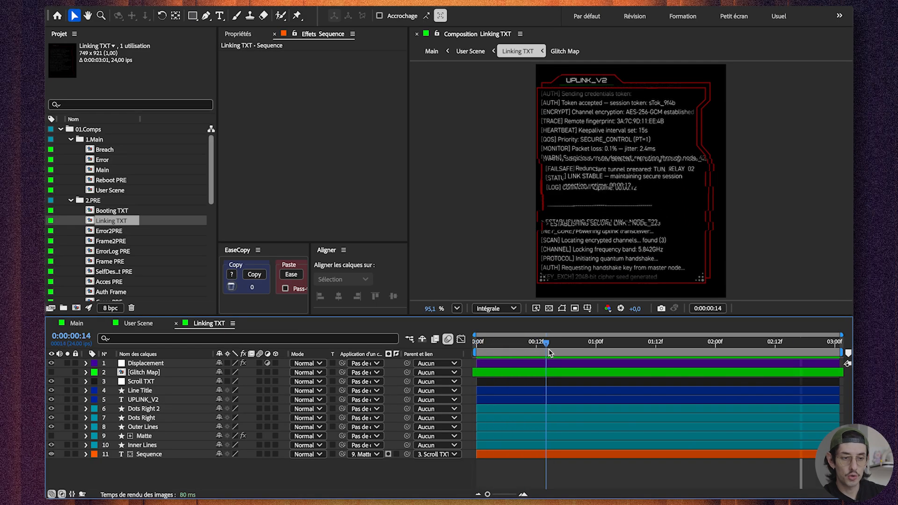
Examine the Displacement layer's displacement effect and its map layer in Linking TXT, and preview the glitched text
left_click(531, 363)
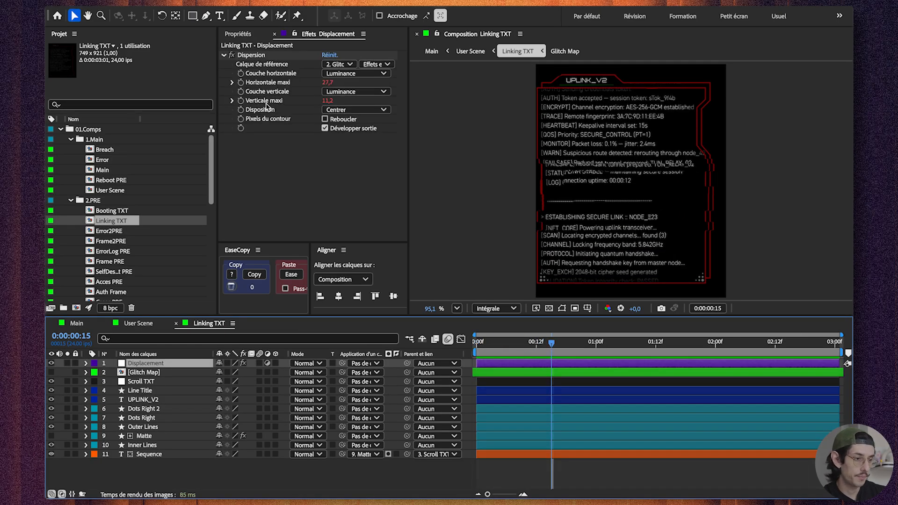
left_click(253, 56)
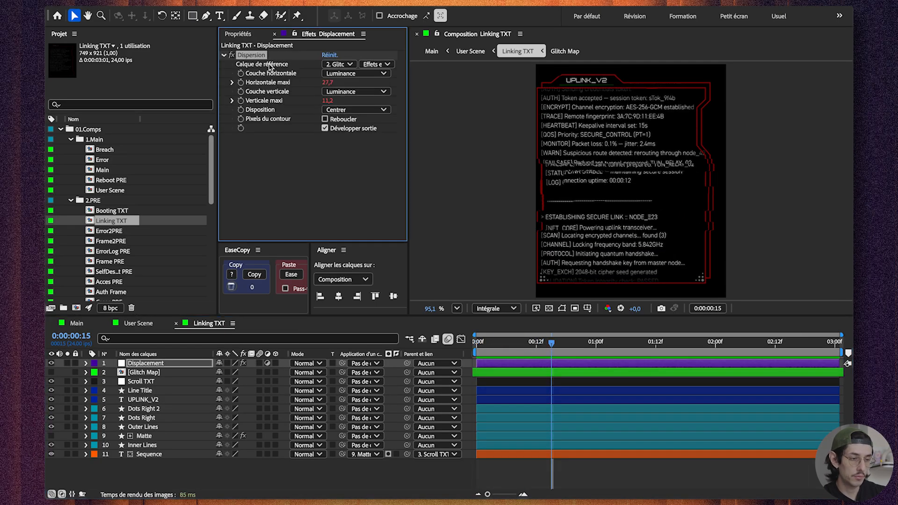
left_click(330, 65)
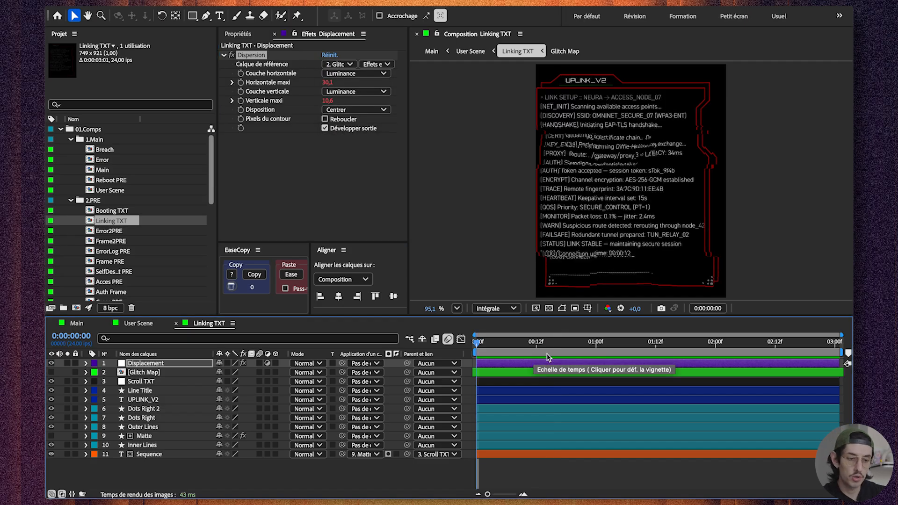
key("space")
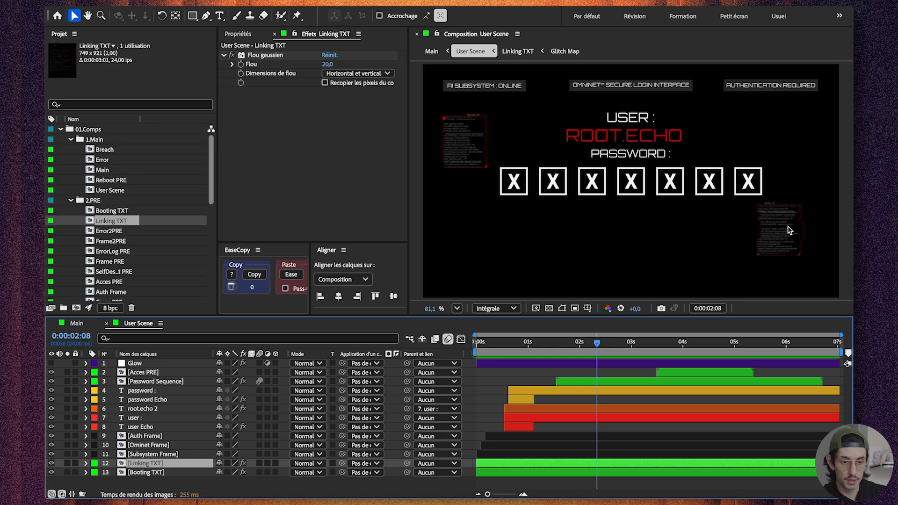
Play back the User Scene composition and its Password Sequence precomposition
left_click(580, 346)
key("space")
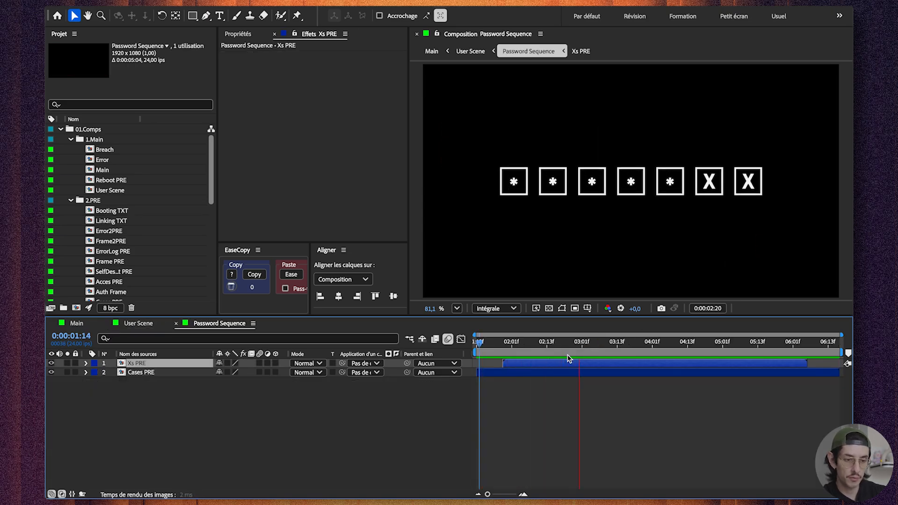
key("space")
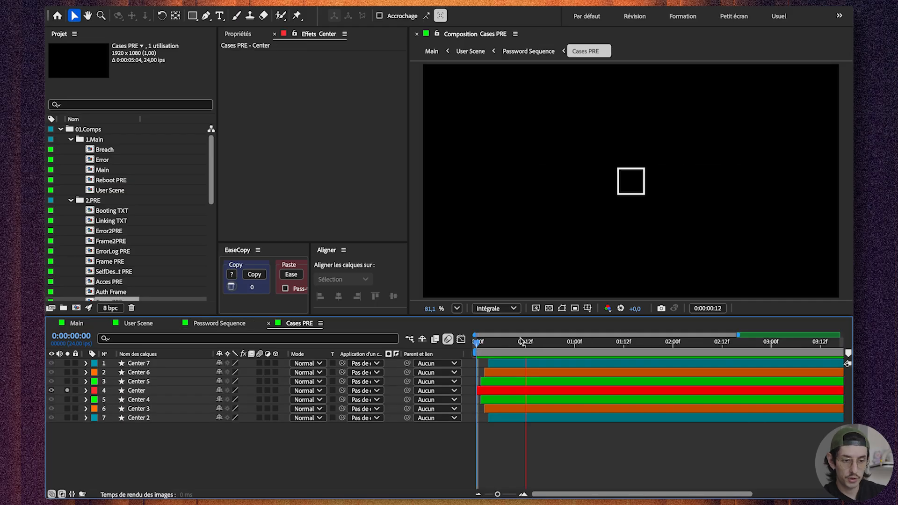
Reveal the Center layer's rectangle size keyframes in Cases PRE and preview the box opening from the first frame
key("space")
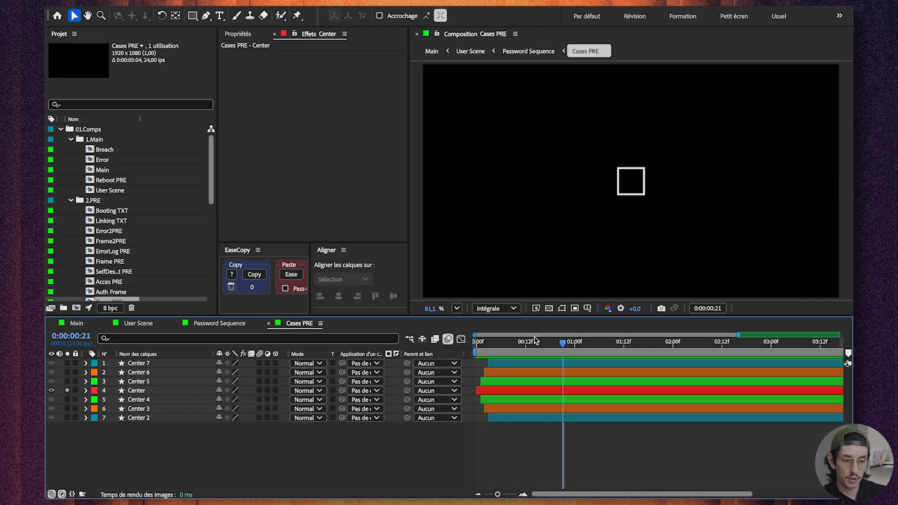
left_click(482, 347)
key("u")
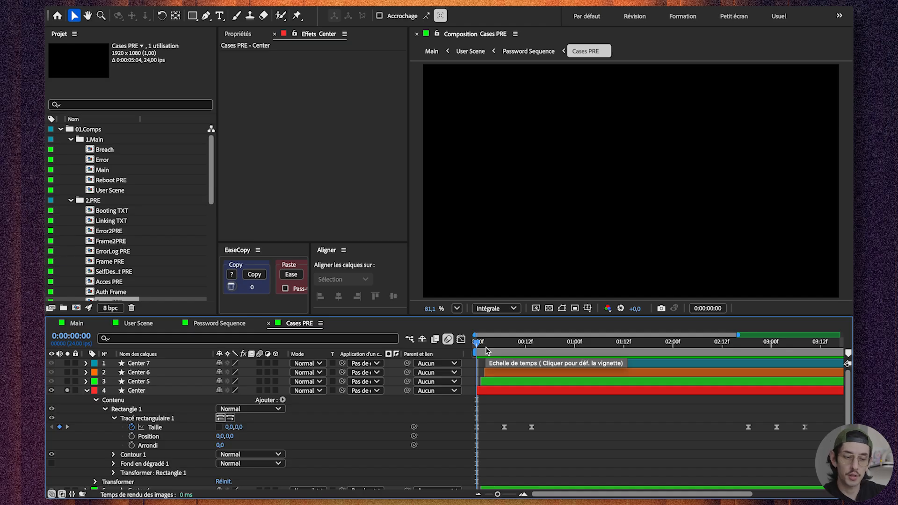
key("space")
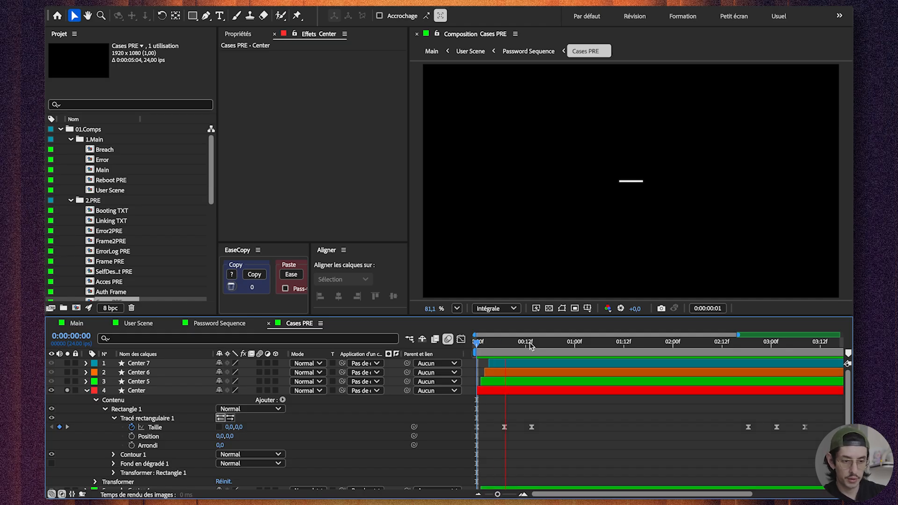
key("space")
Turn off solo on the Center layer and step through the first frames to examine the staggered starts of the boxes
left_click(86, 390)
left_click(67, 391)
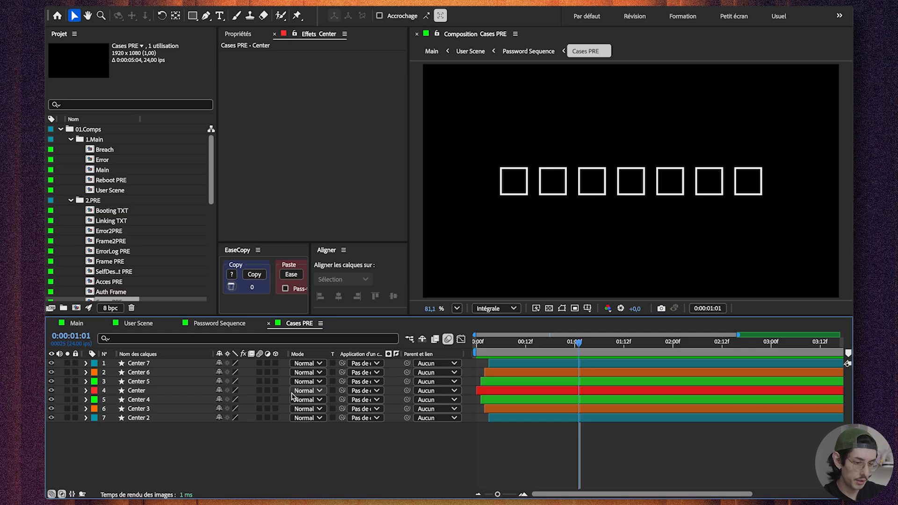
mouse_move(548, 345)
left_mouse_down()
mouse_move(493, 358)
mouse_move(541, 357)
left_mouse_up()
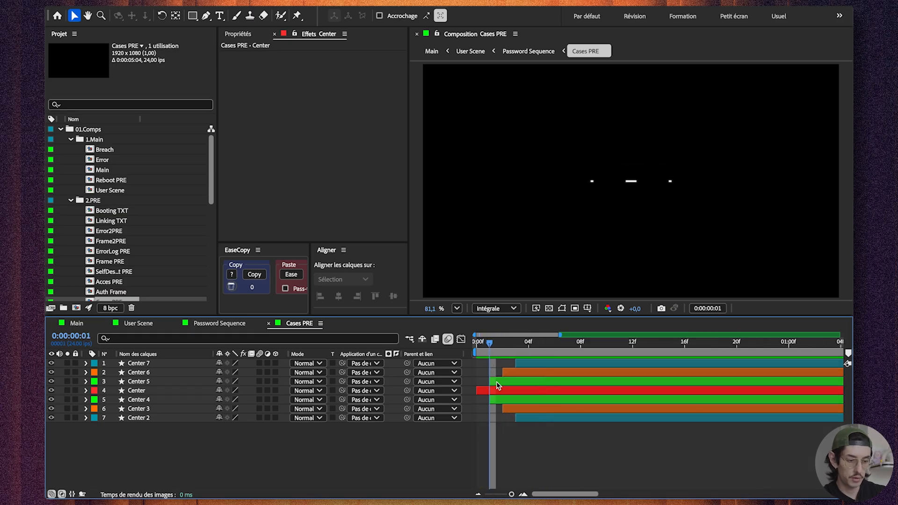
left_click_drag(491, 349, 457, 361)
key("Page_Down")
key("Page_Down")
key("Page_Down")
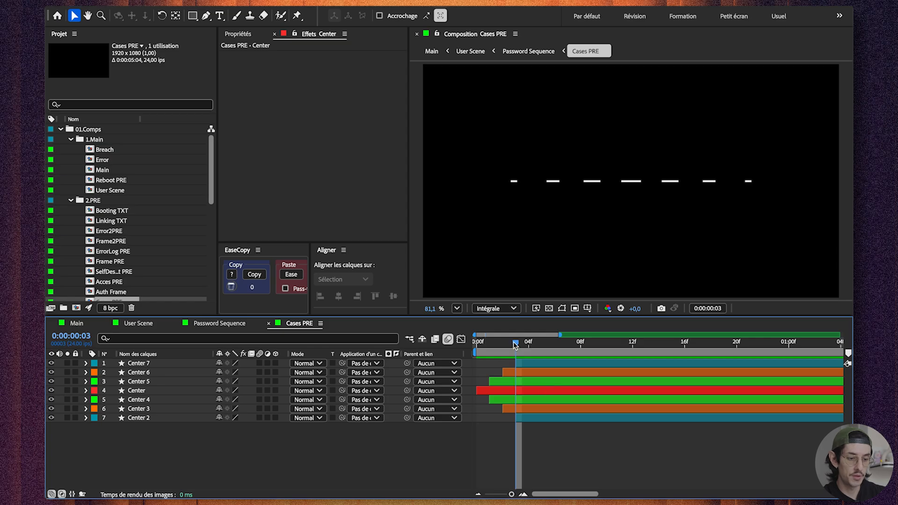
key("Home")
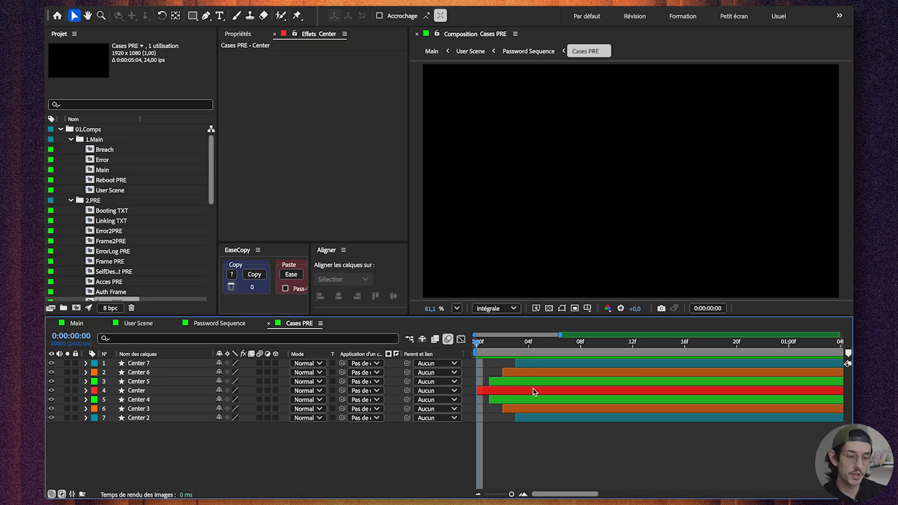
Close Cases PRE, open the Xs PRE precomposition and play through the password character animation
key("super+w")
double_click(527, 364)
left_click_drag(523, 346, 489, 351)
key("space")
key("space")
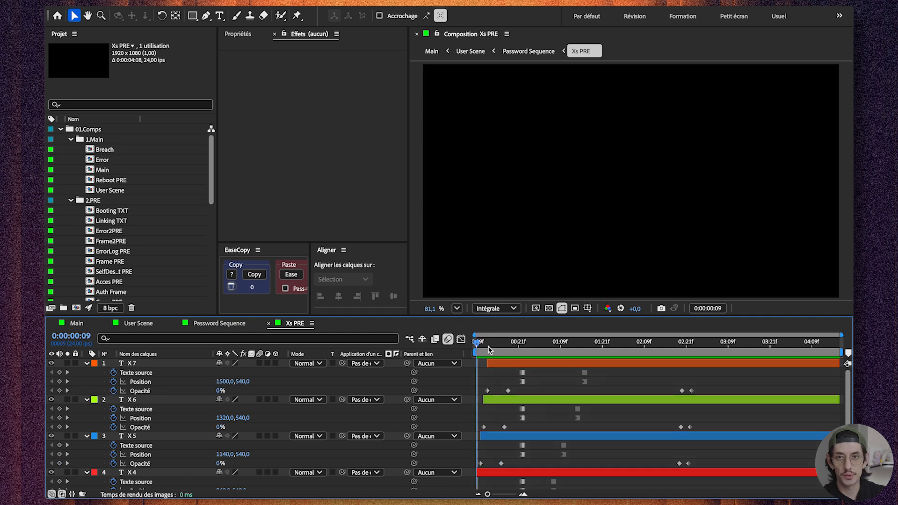
key("space")
key("space")
left_click_drag(472, 354, 626, 358)
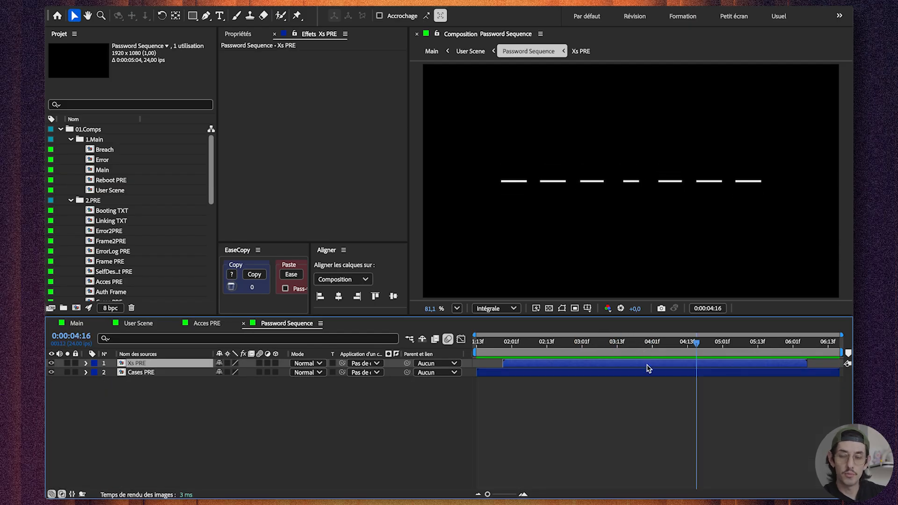
Reopen Xs PRE and view the keyframe options for the X 7 layer's last two opacity keyframes
double_click(648, 369)
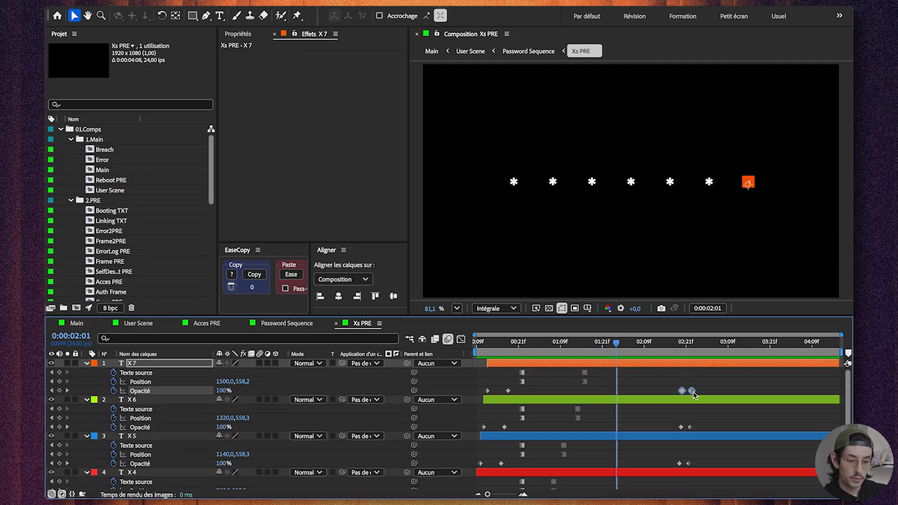
right_click(694, 395)
mouse_move(537, 488)
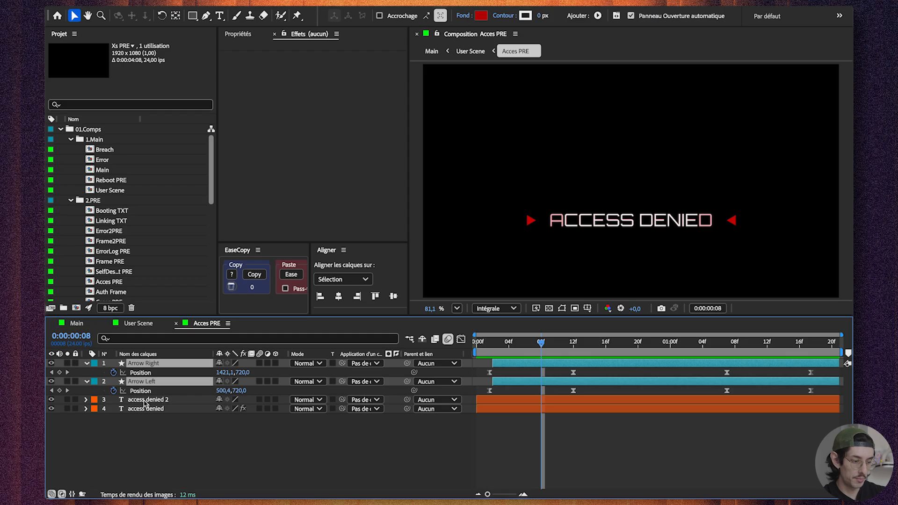
Expand the access denied text layer in Acces PRE and view its available text animator properties
left_click(145, 400)
left_click(86, 409)
left_click(282, 418)
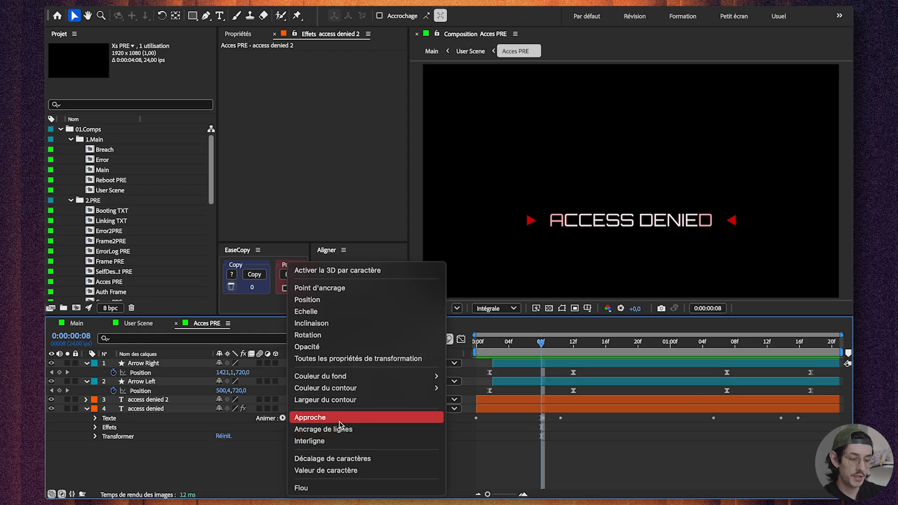
left_click(273, 467)
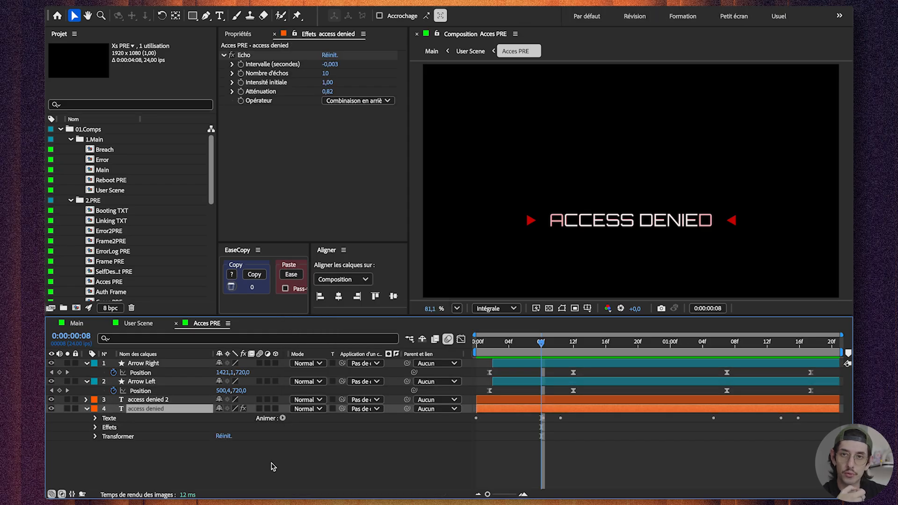
Reveal all modified properties of the access denied layer and examine its tracking and Echo values at the first frame
key("u")
key("u")
key("Home")
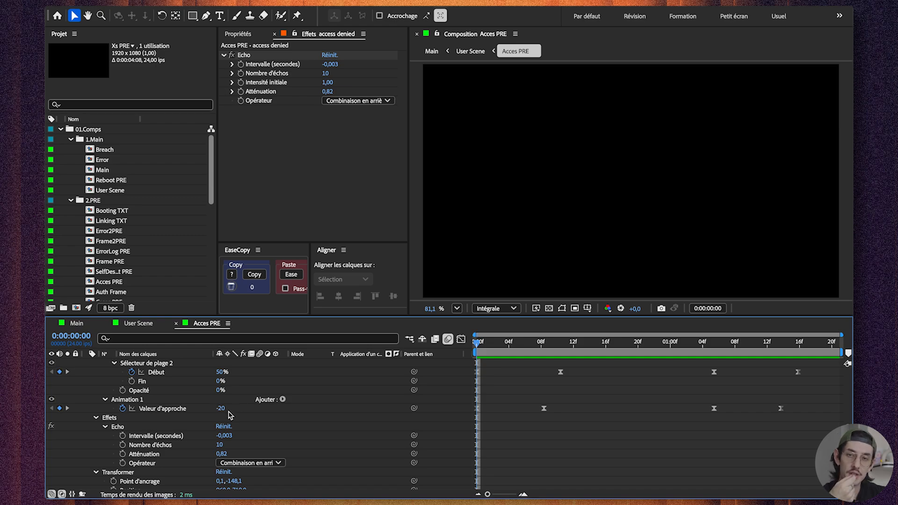
Scrub the text reveal in Acces PRE and inspect the access denied 2 and access denied layers in turn
left_click_drag(541, 355, 550, 360)
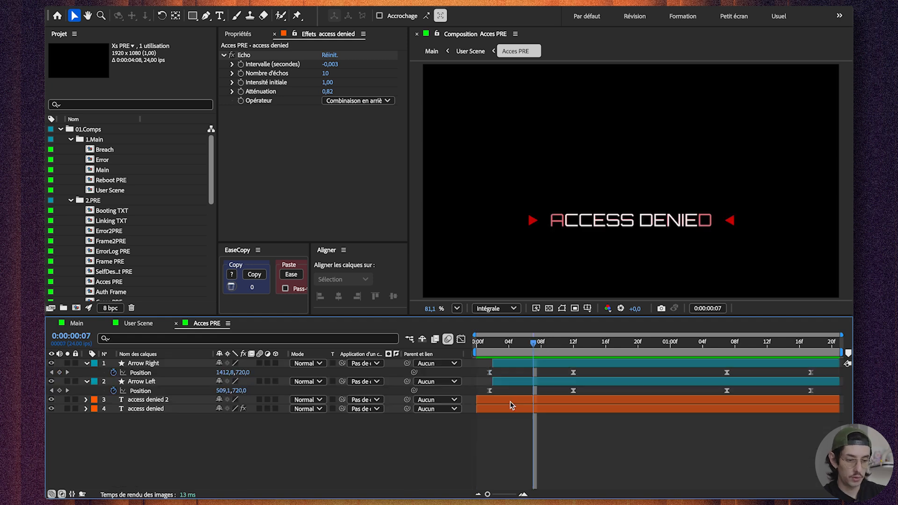
left_click(510, 402)
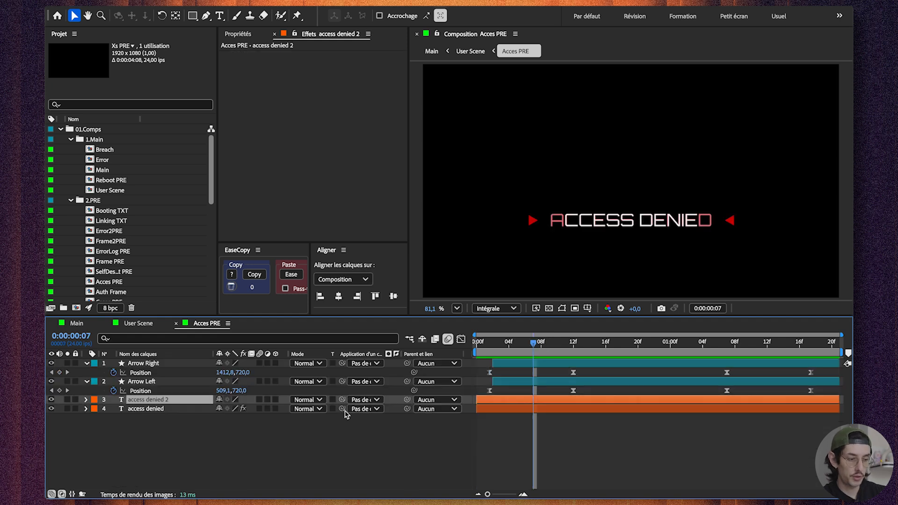
left_click(177, 411)
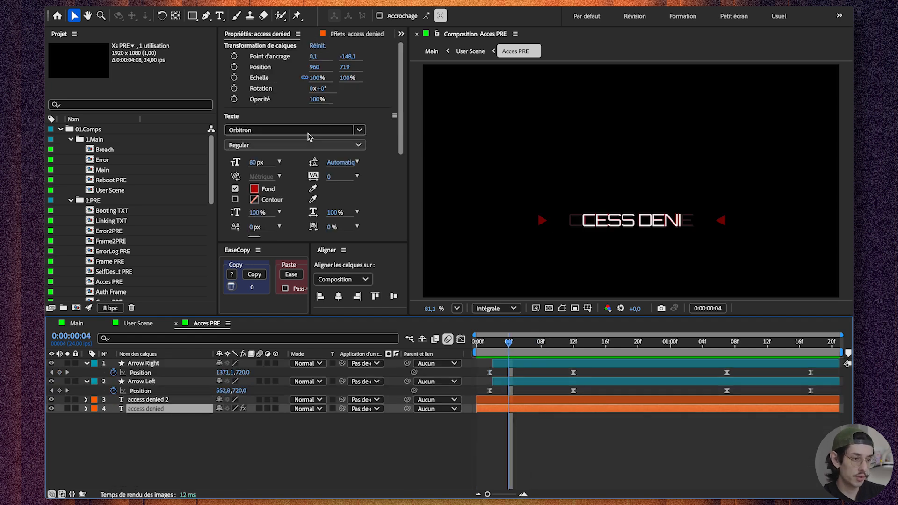
Inspect the access denied layer's Echo effect, then preview and scrub the text and arrow animation in Acces PRE
left_click(346, 35)
left_click(257, 55)
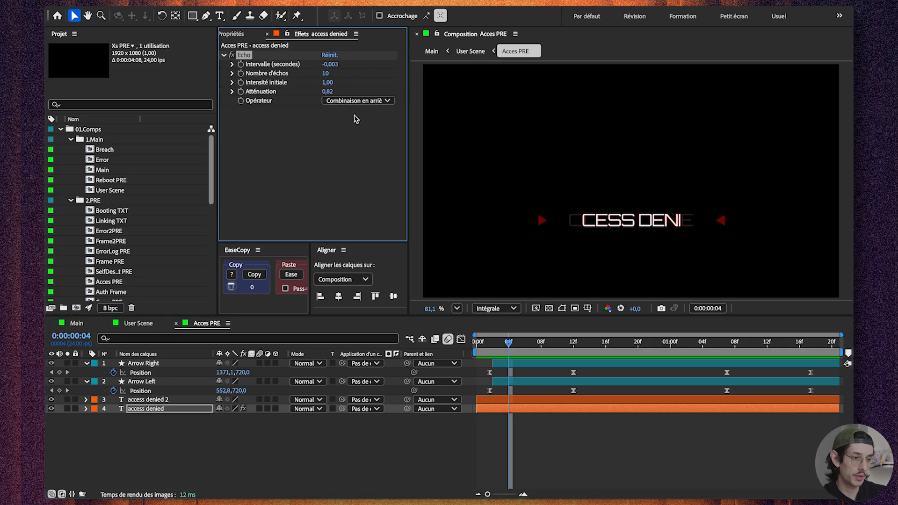
key("space")
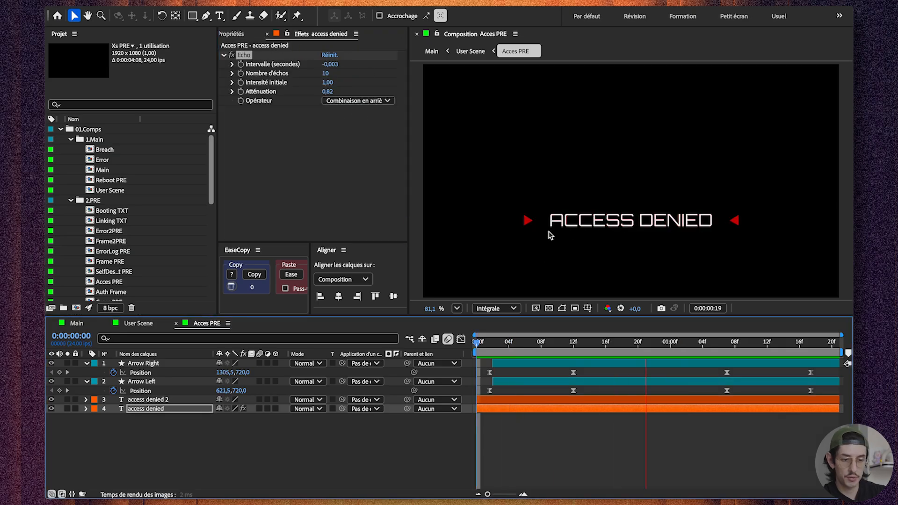
key("space")
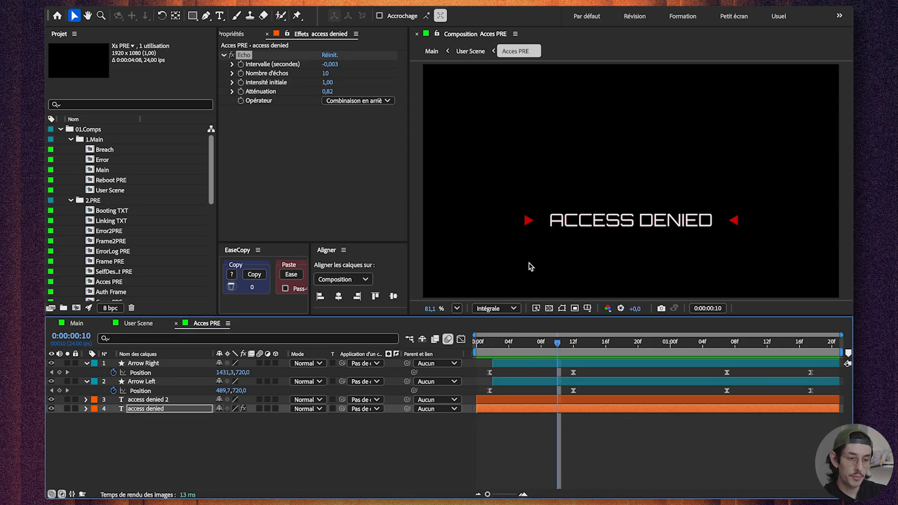
left_click_drag(540, 346, 587, 348)
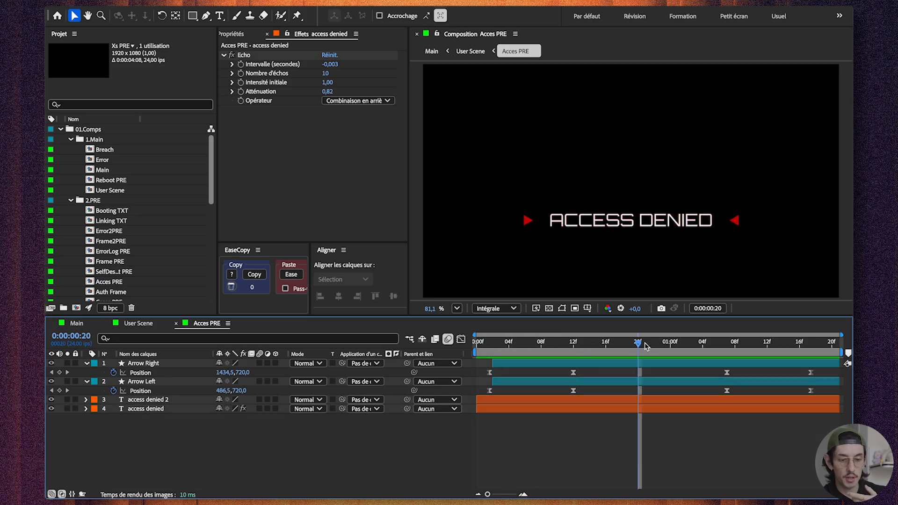
left_click_drag(642, 346, 685, 357)
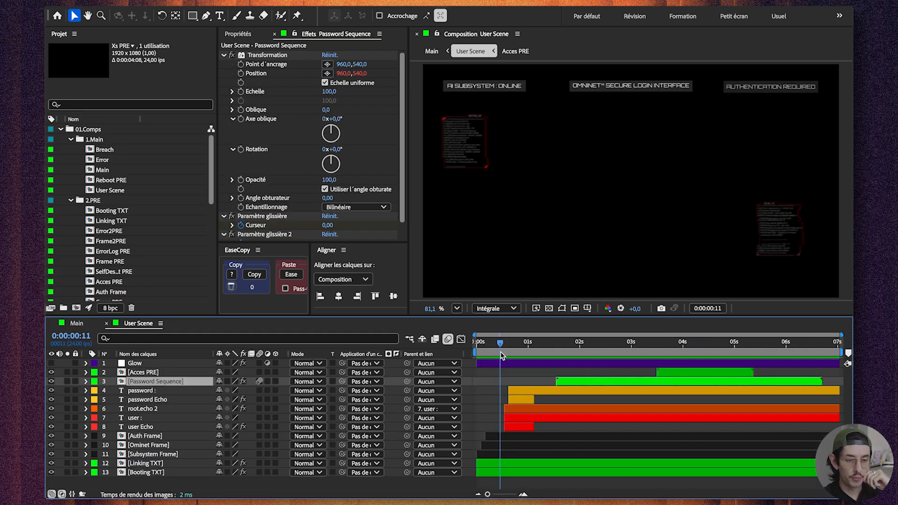
Scrub the USER and PASSWORD text reveal in User Scene and examine the Echo effect on the password Echo layer
mouse_move(501, 354)
left_mouse_down()
mouse_move(523, 353)
mouse_move(507, 353)
mouse_move(514, 355)
left_mouse_up()
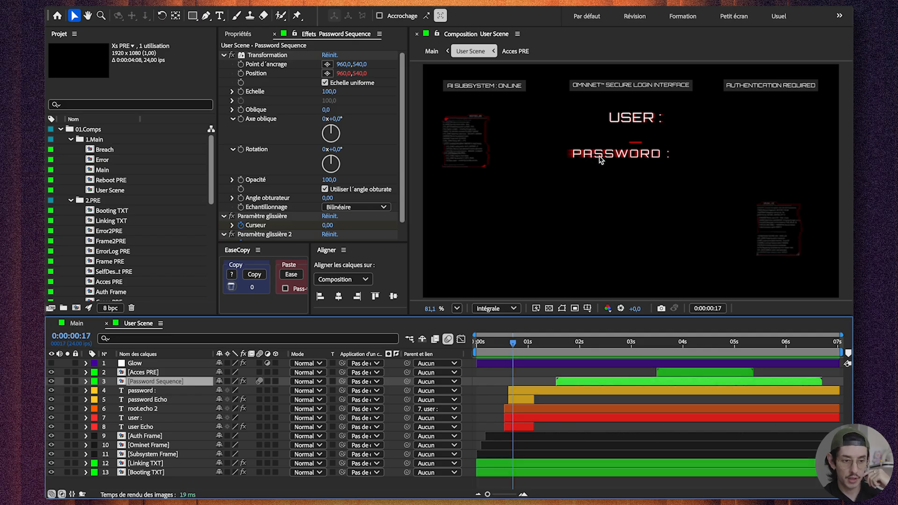
left_click_drag(513, 350, 540, 350)
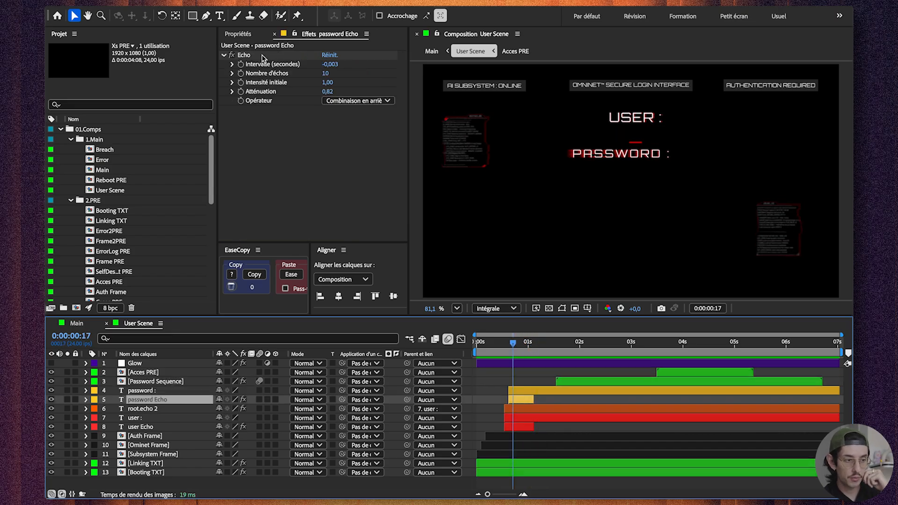
left_click(262, 55)
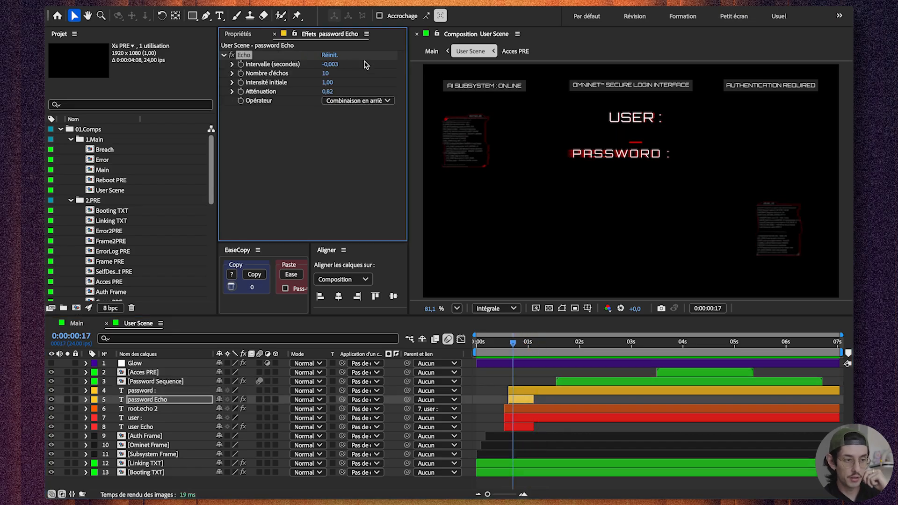
key("space")
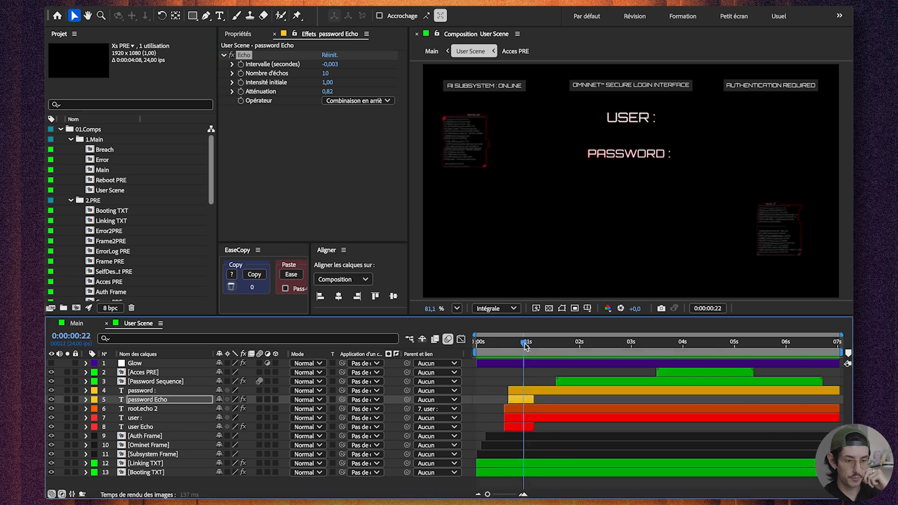
Search the effects and presets for "machine" with root.echo 2 selected and point out Console de machine à écrire à curseur clignotant
left_click(544, 411)
key("ctrl+space")
type("machine")
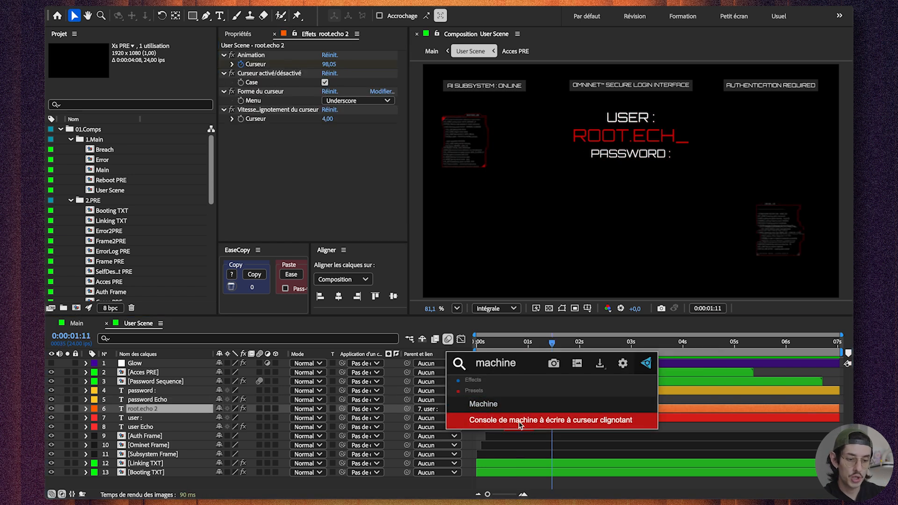
left_click(567, 422)
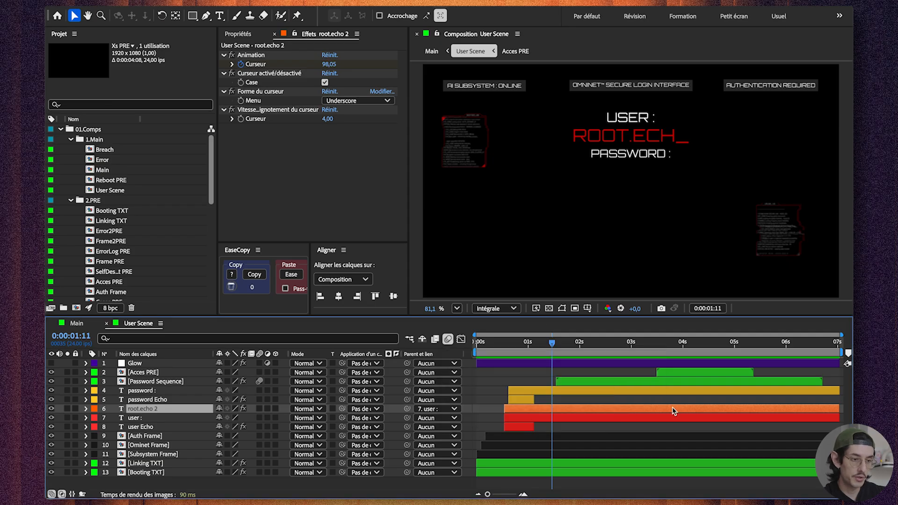
Try the Vertical Bar cursor shape on root.echo 2 and switch it back to Underscore
left_click(336, 103)
left_click(350, 112)
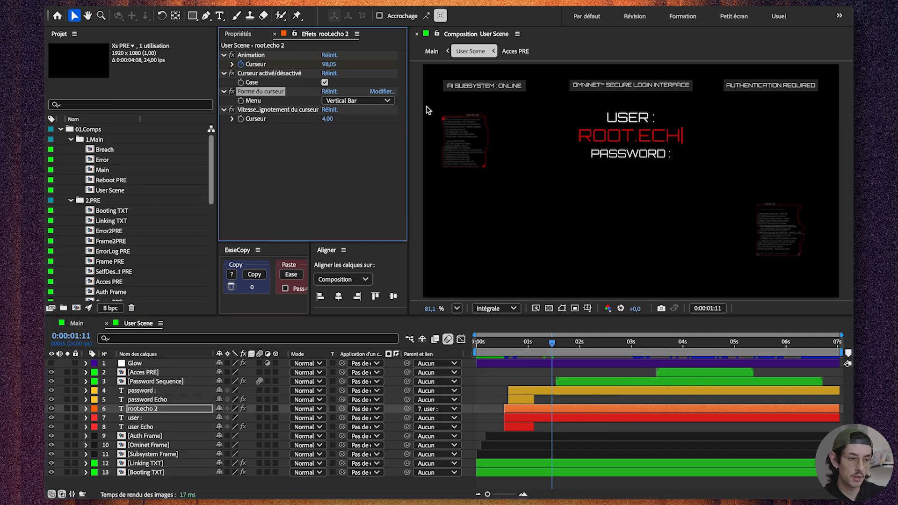
left_click(358, 101)
left_click(352, 124)
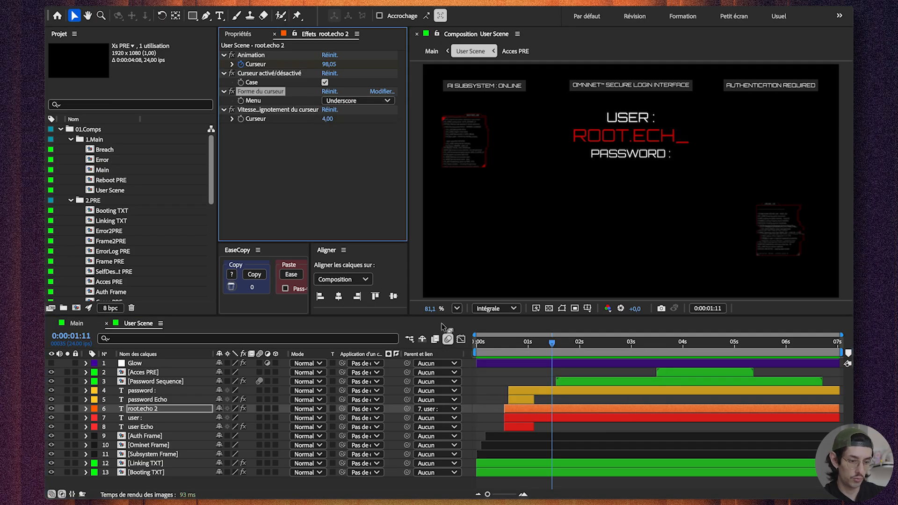
left_click(534, 374)
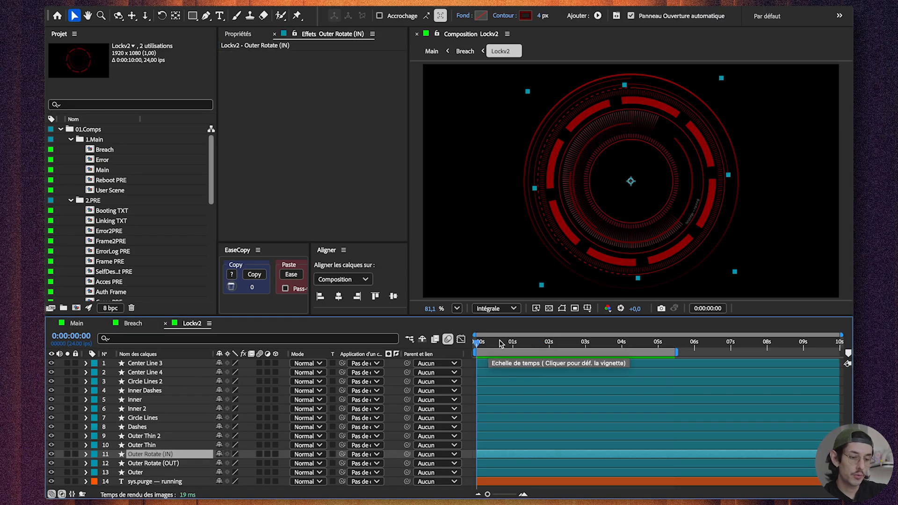
Preview the rotating rings in Lockv2 and reveal Outer Rotate (IN)'s modified properties to examine its trim path offset expression
left_click_drag(539, 346, 557, 349)
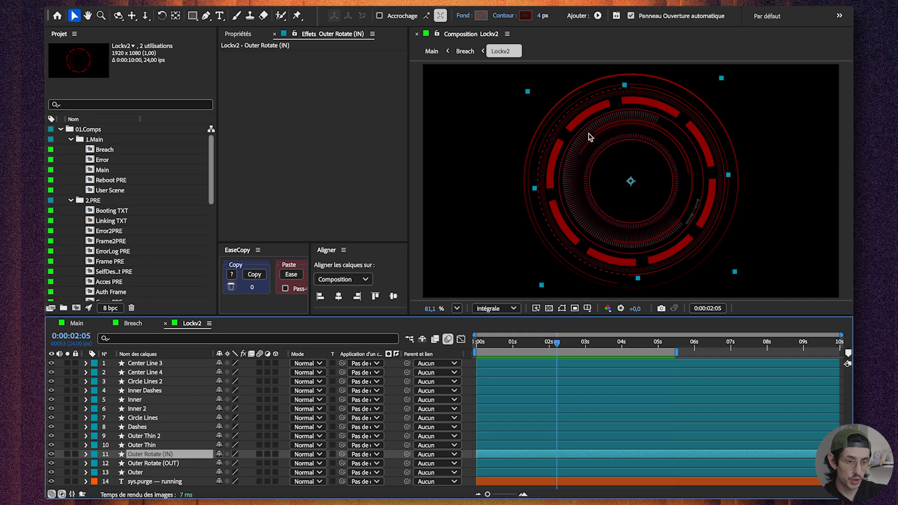
key("space")
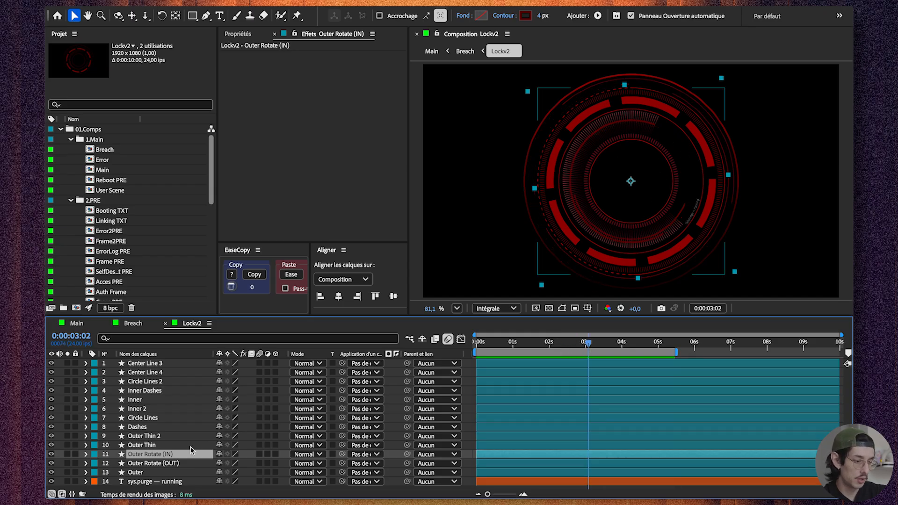
key("u")
key("u")
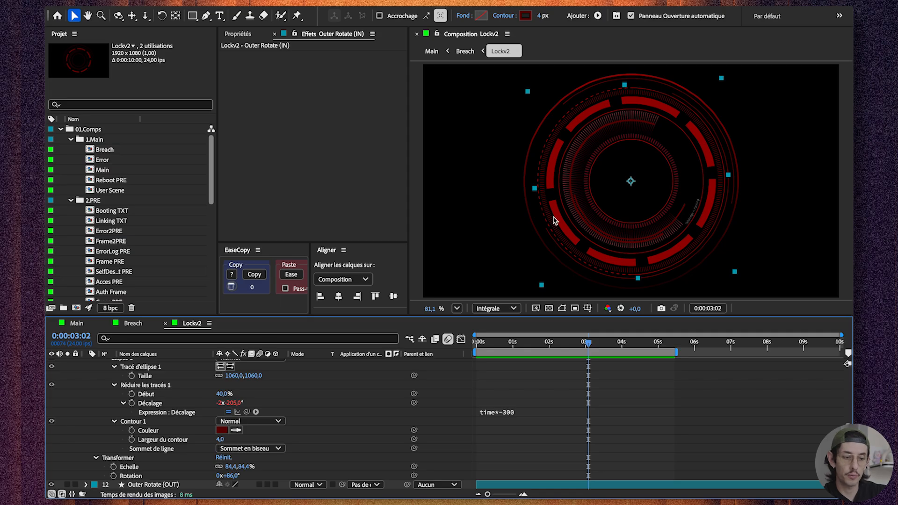
scroll(108, 402, "up", 3)
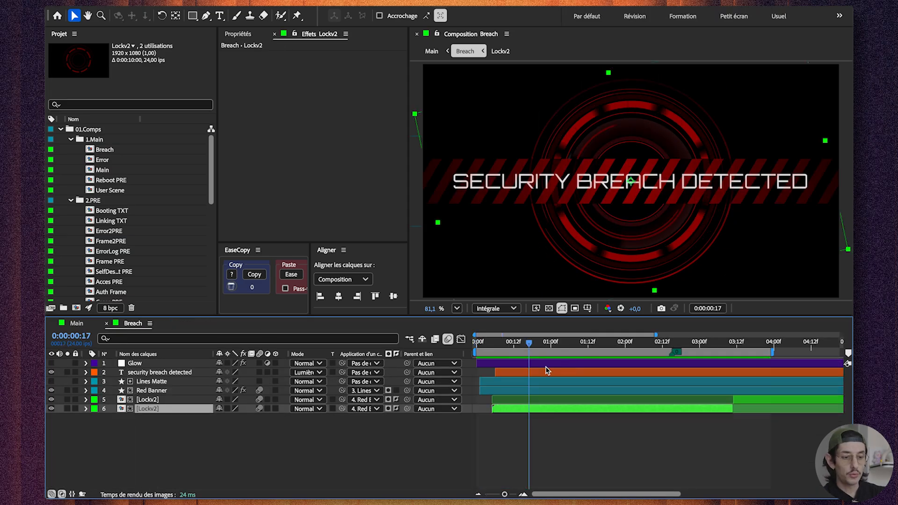
Search the presets for "opacité" with the security breach detected layer selected and choose Opacité scintillante en entrée
left_click(550, 372)
key("ctrl+space")
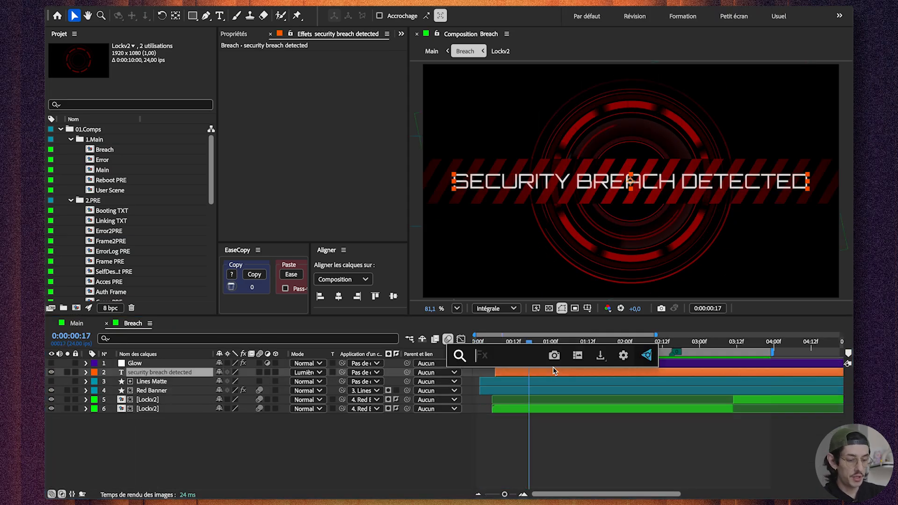
type("opacité")
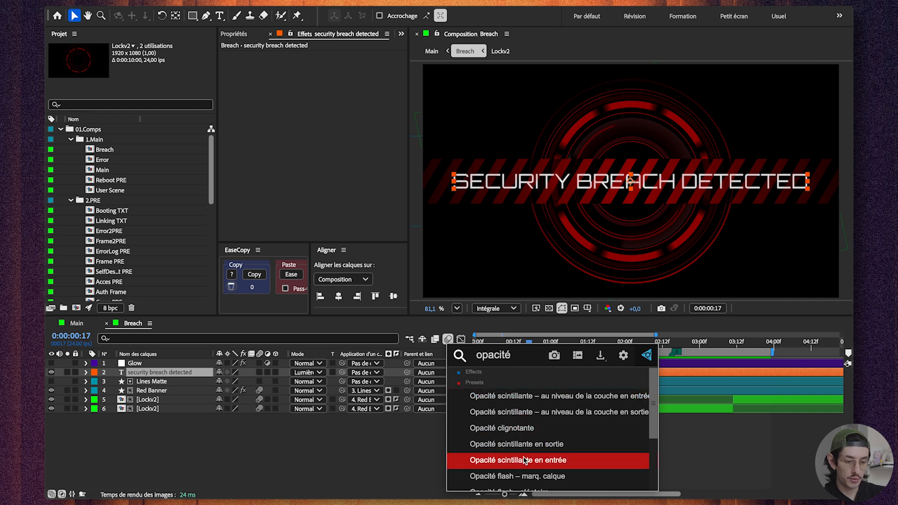
left_click(537, 461)
Scrub the security breach detected layer's flicker in Breach and its text change to INITIATING PURGE_PROTOCOL
left_click_drag(529, 342, 504, 344)
left_click_drag(513, 343, 657, 345)
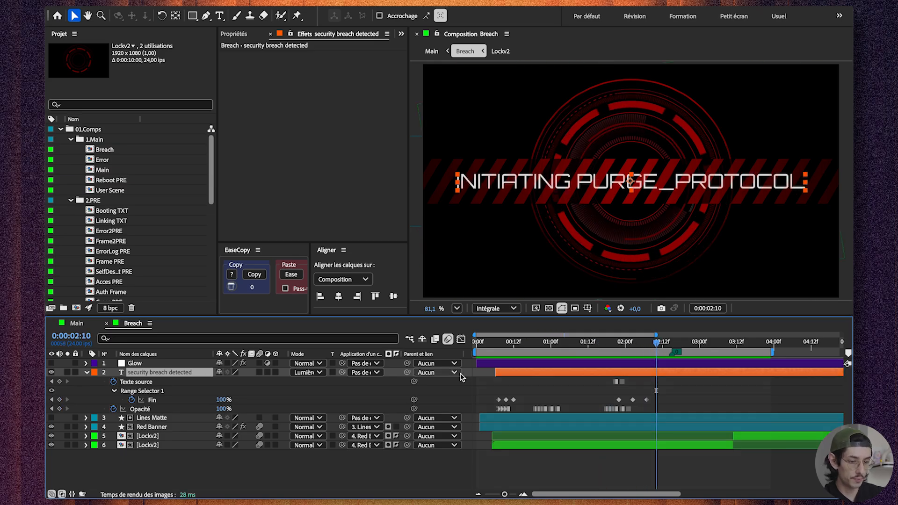
left_click(627, 347)
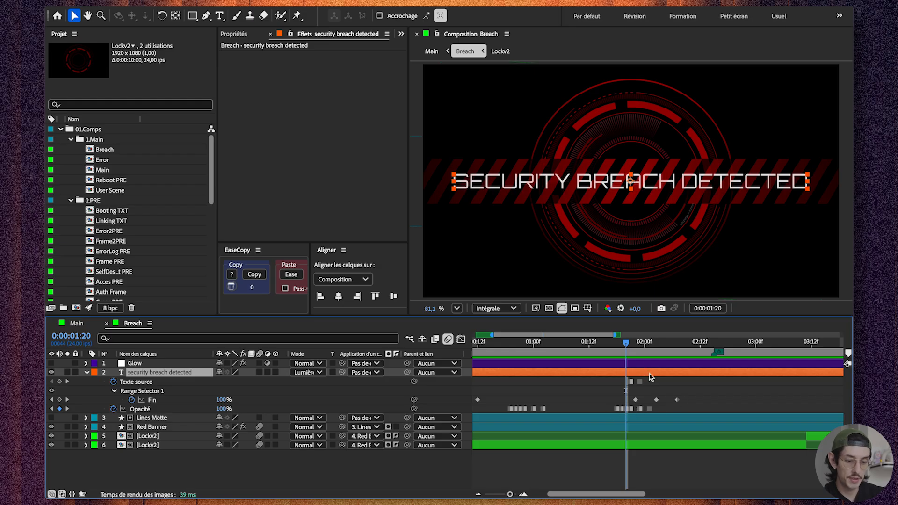
mouse_move(624, 351)
left_mouse_down()
mouse_move(614, 350)
mouse_move(632, 346)
left_mouse_up()
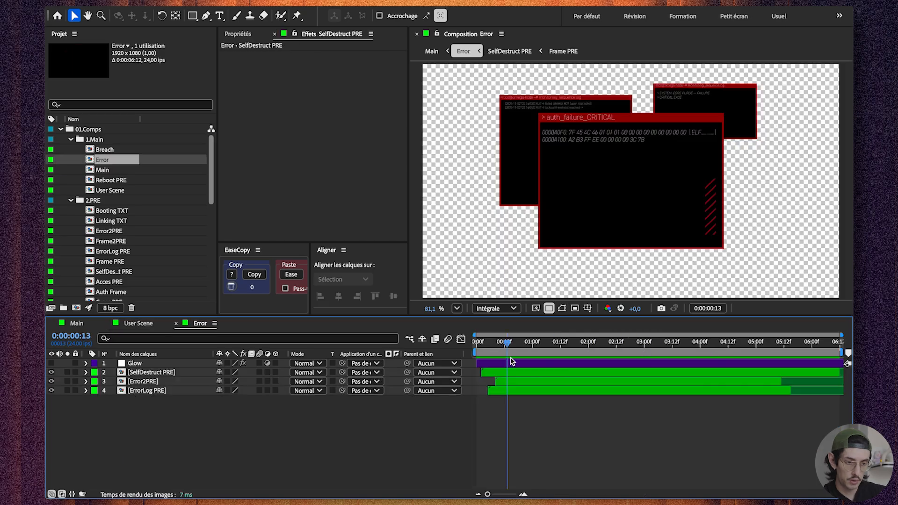
Scrub the pop-up windows in Error, select Error2PRE and look up the typewriter presets with the search "machine"
left_click_drag(512, 361, 609, 366)
left_click(610, 381)
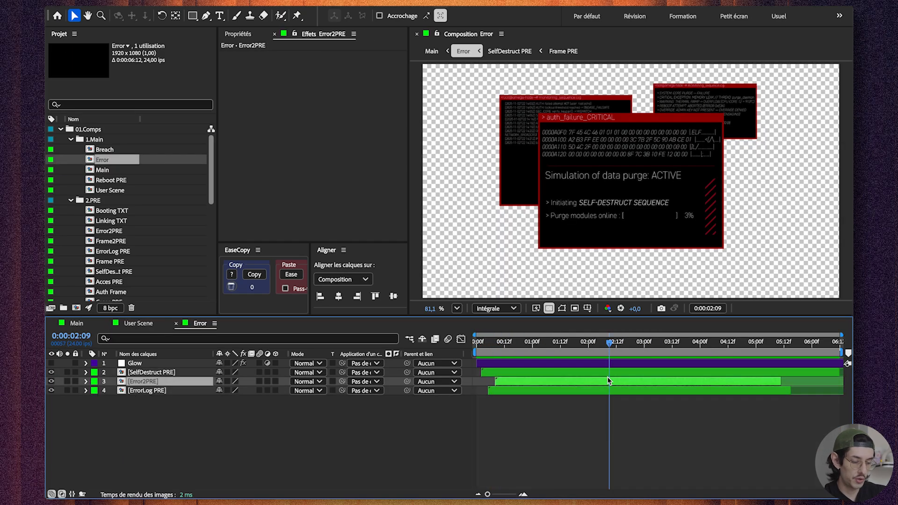
key("ctrl+space")
type("machine")
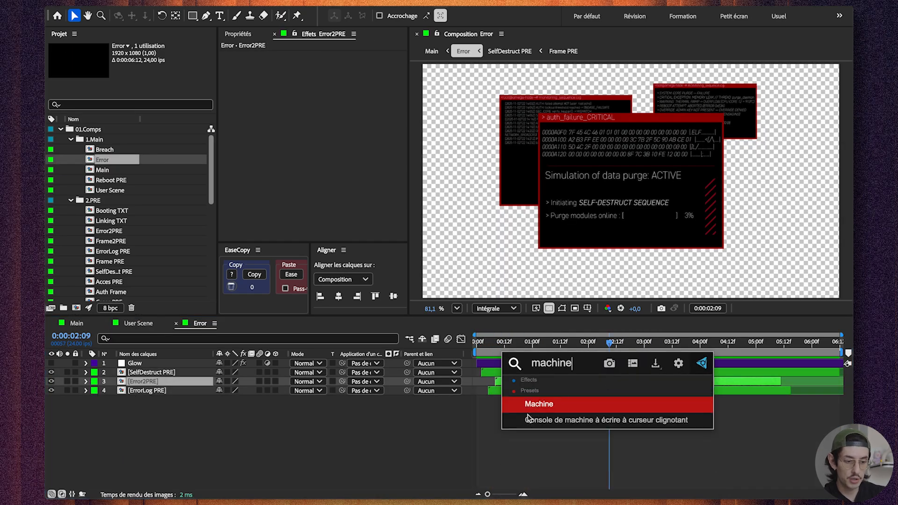
left_click(480, 432)
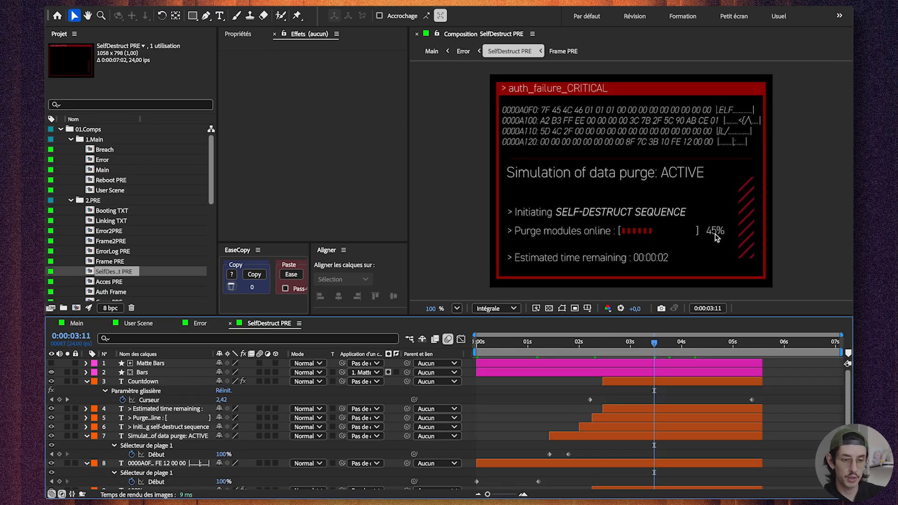
Examine the stroke and dash settings behind the segmented progress bar in SelfDestruct PRE, then collapse the detailed properties
scroll(706, 225, "up", 3)
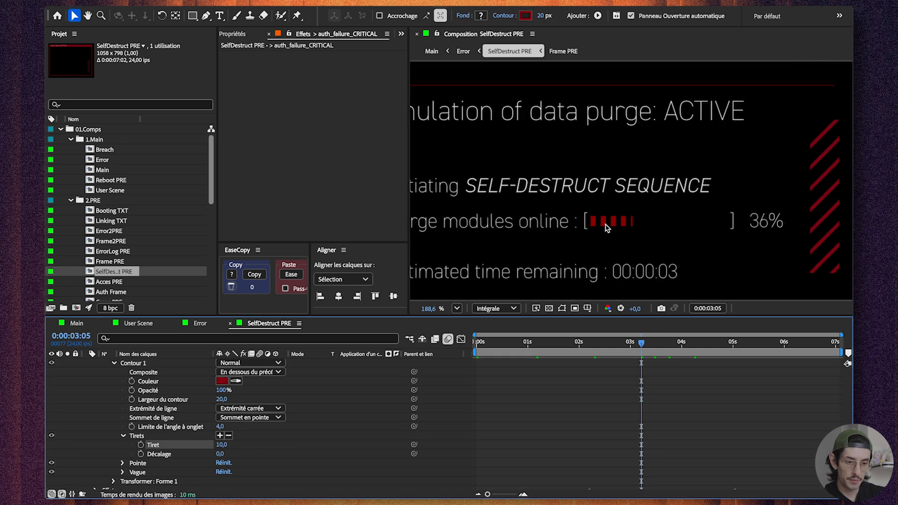
scroll(161, 427, "up", 1)
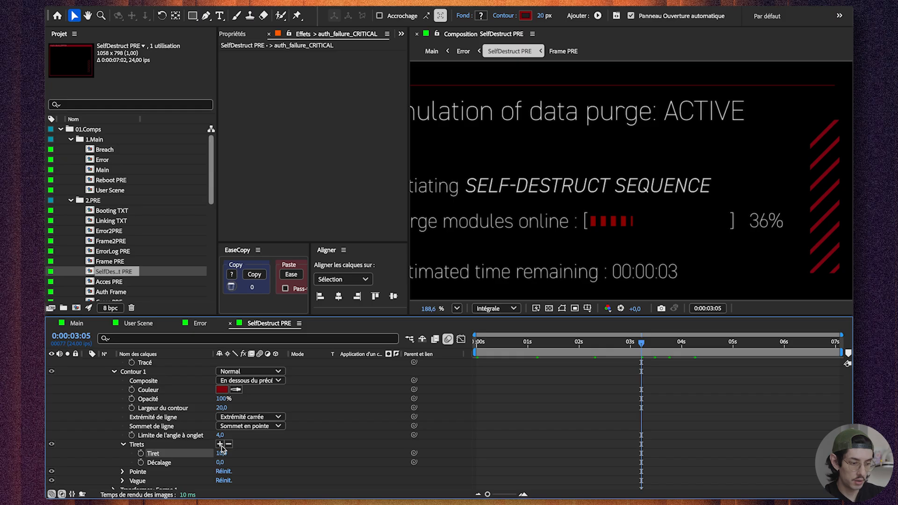
key("u")
Select the Loading Bar layer and examine the percentage of its Volet linéaire effect
left_click(170, 439)
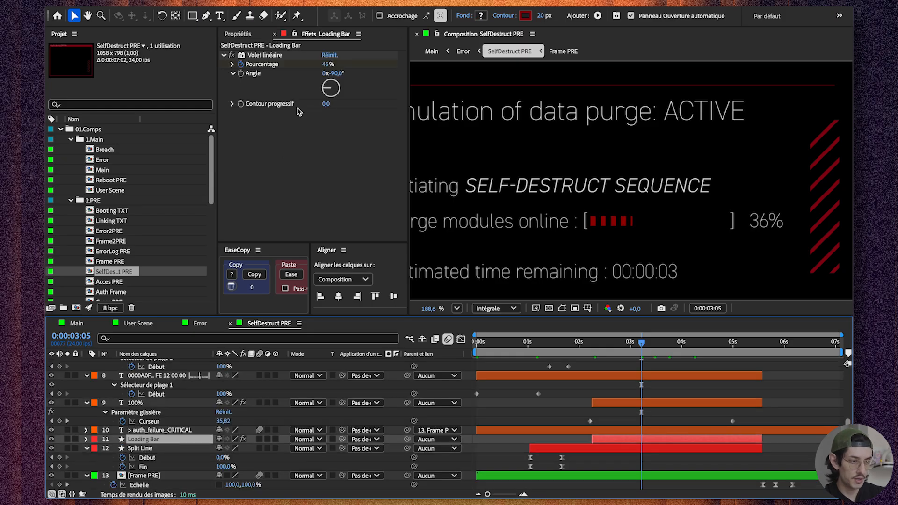
left_click(264, 56)
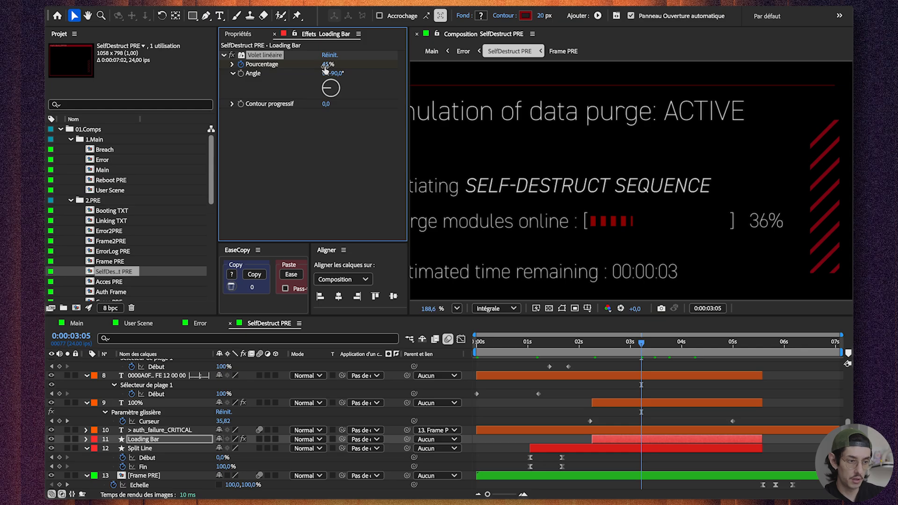
left_click_drag(327, 64, 335, 72)
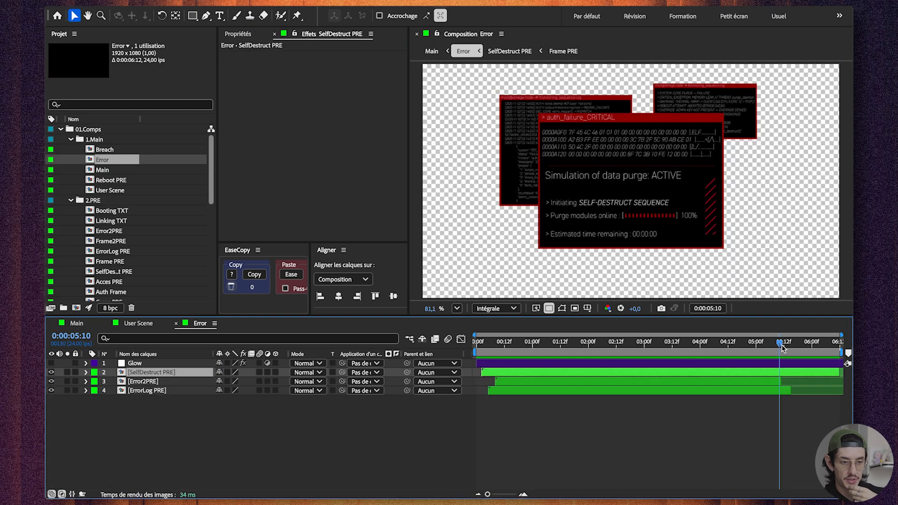
Scrub and play the closing section of the error windows in Error and SelfDestruct PRE to examine how they end
left_click_drag(782, 346, 801, 346)
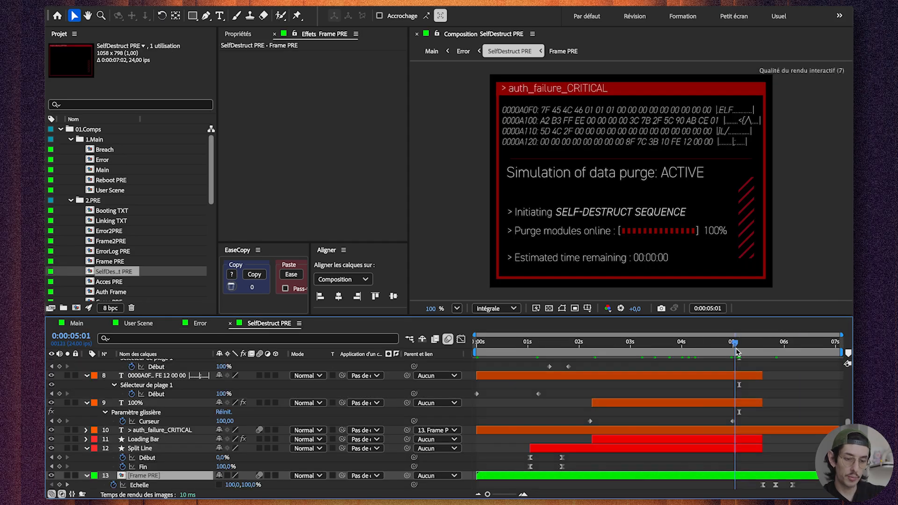
left_click_drag(736, 352, 735, 352)
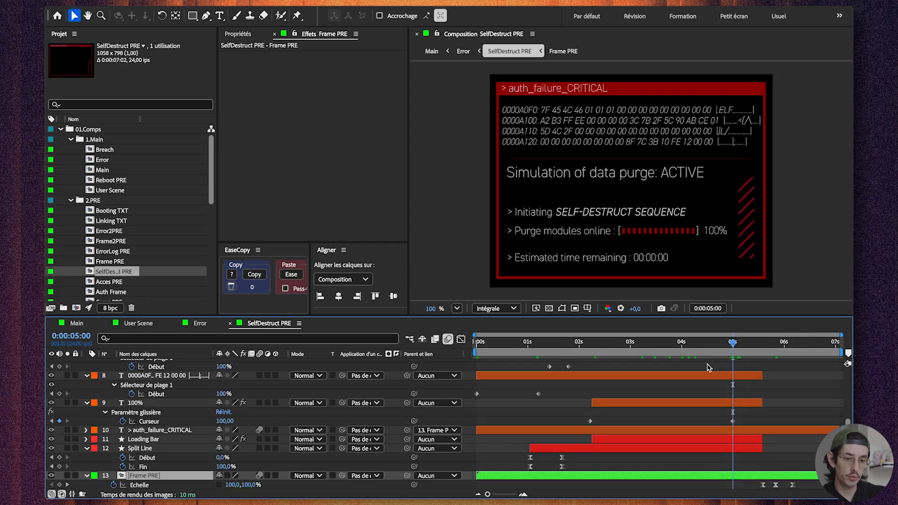
key("space")
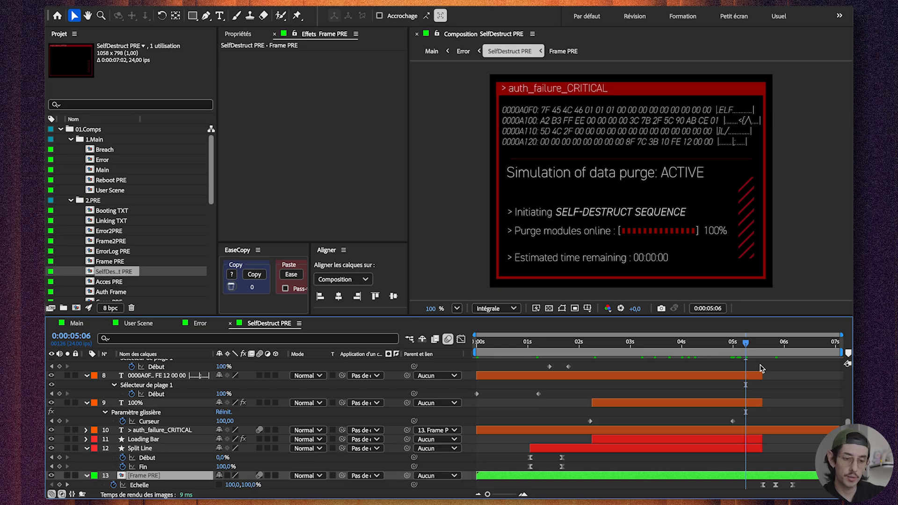
left_click_drag(748, 350, 788, 352)
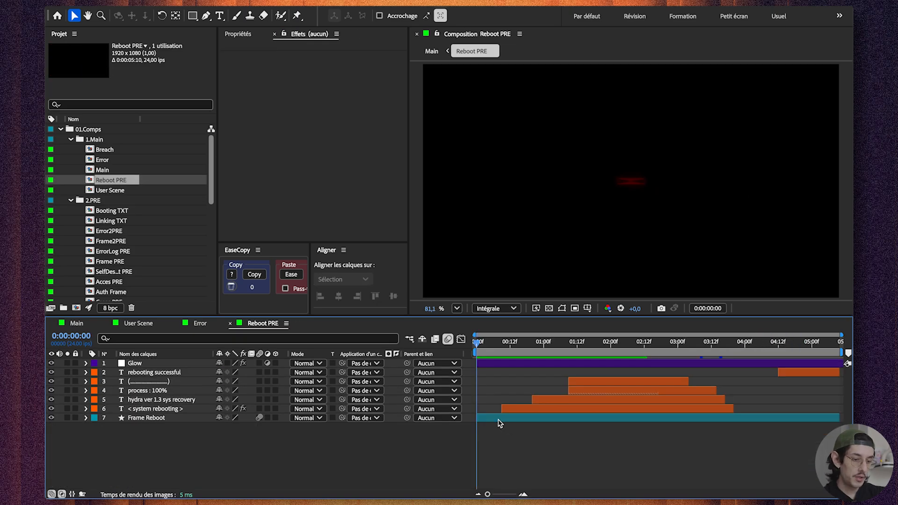
Play the opening of the Frame Reboot layer in Reboot PRE, then scrub to the start of the < system rebooting > text
left_click(498, 418)
key("space")
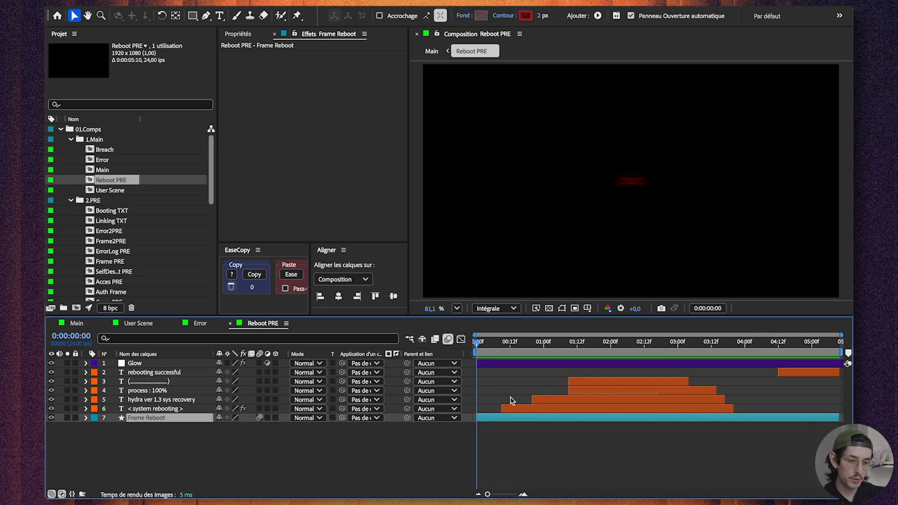
key("space")
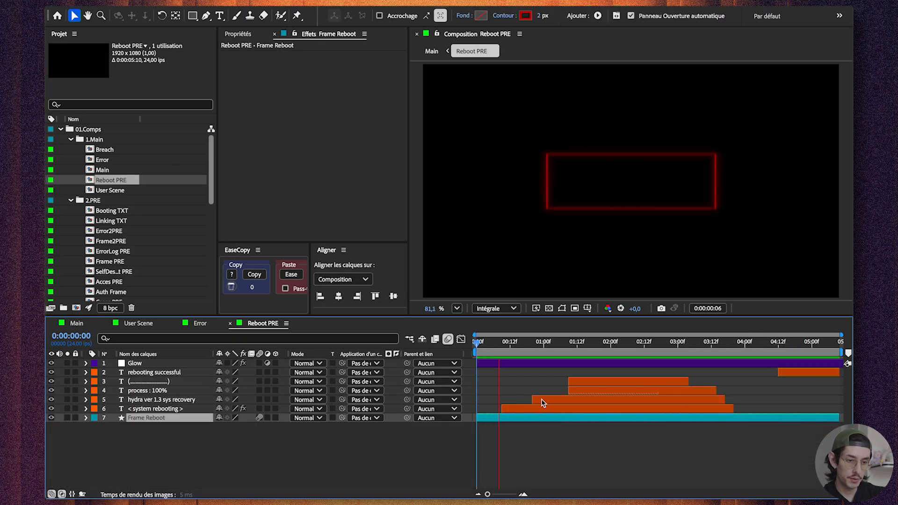
left_click(524, 409)
left_click_drag(527, 345, 510, 349)
Examine the glyph scramble expression on the character offset of < system rebooting > and the animator property that drives it
key("ctrl+space")
type("ac")
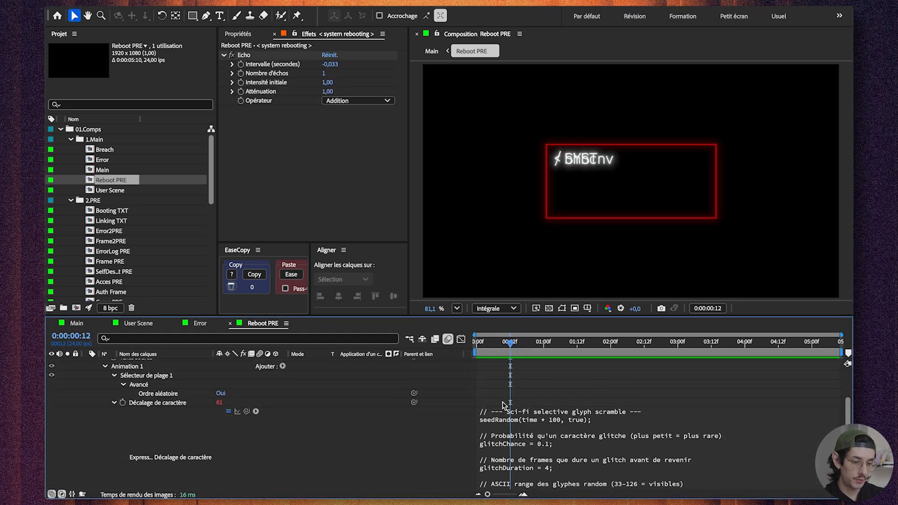
scroll(504, 406, "up", 4)
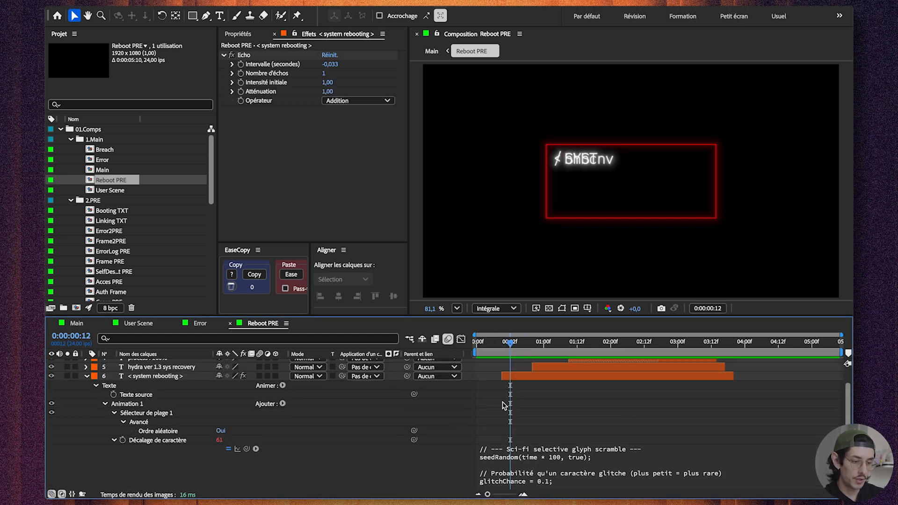
left_click(282, 386)
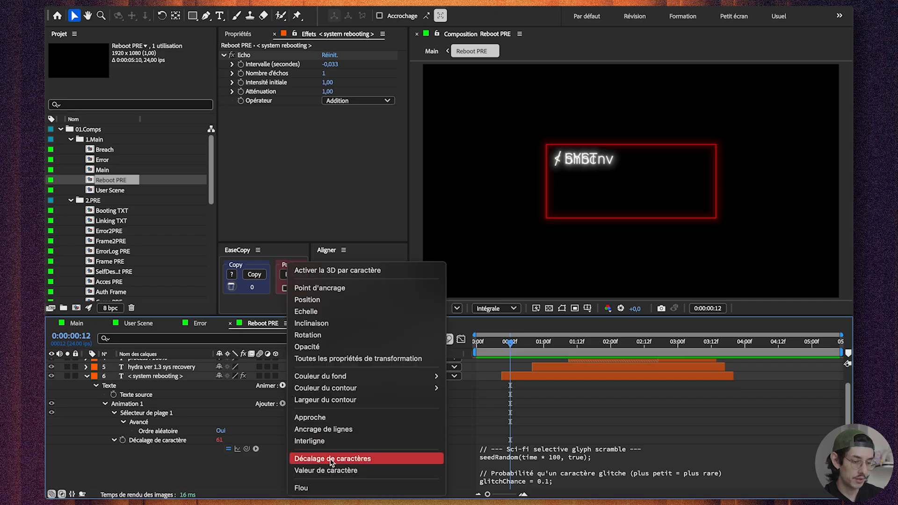
left_click(527, 420)
scroll(532, 438, "down", 7)
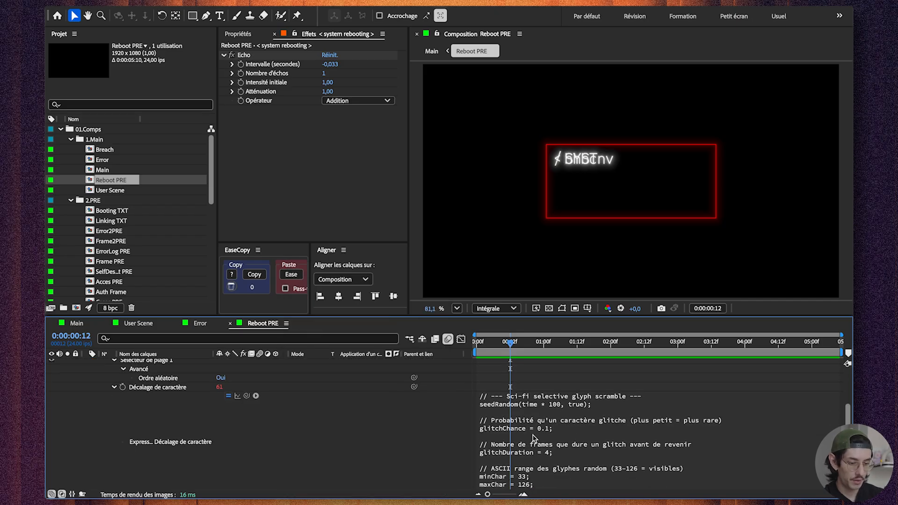
left_click(509, 435)
left_click(517, 371)
scroll(526, 380, "up", 6)
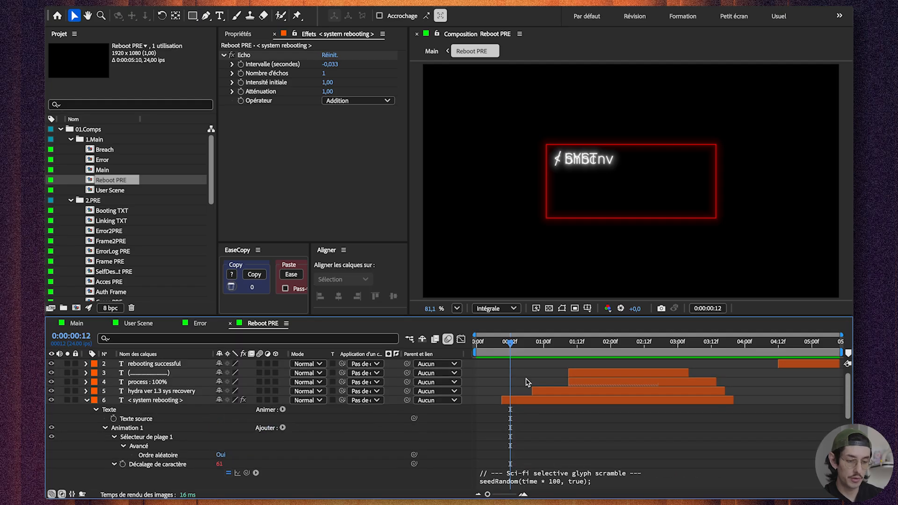
Scrub through the appearing text lines of Reboot PRE and select the dotted loading text below the progress percentage
mouse_move(510, 343)
left_mouse_down()
mouse_move(529, 346)
mouse_move(518, 345)
left_mouse_up()
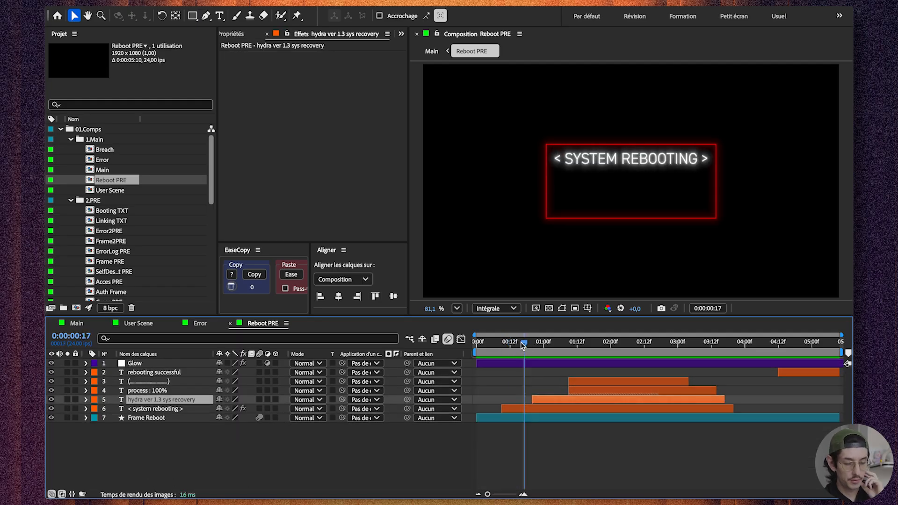
left_click_drag(520, 342, 638, 354)
left_click(627, 216)
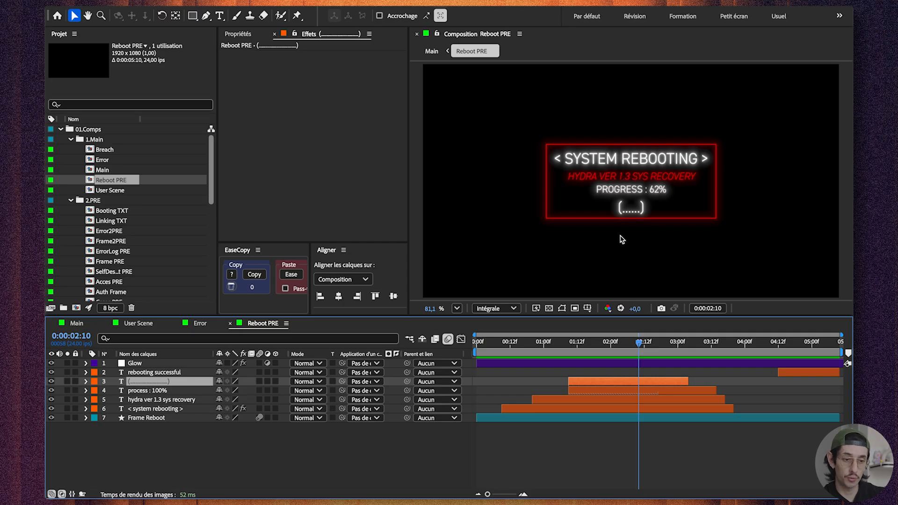
Examine the source text expression that animates the dots of the loading text layer, including its dotCount and speed variables
key("u")
key("u")
left_click(532, 410)
scroll(532, 395, "down", 3)
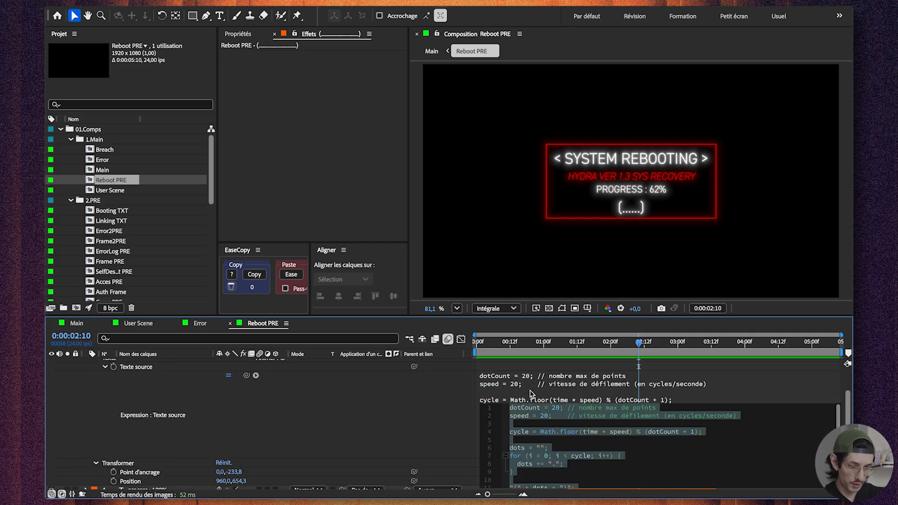
scroll(373, 425, "up", 2)
left_click(505, 378)
left_click(522, 422)
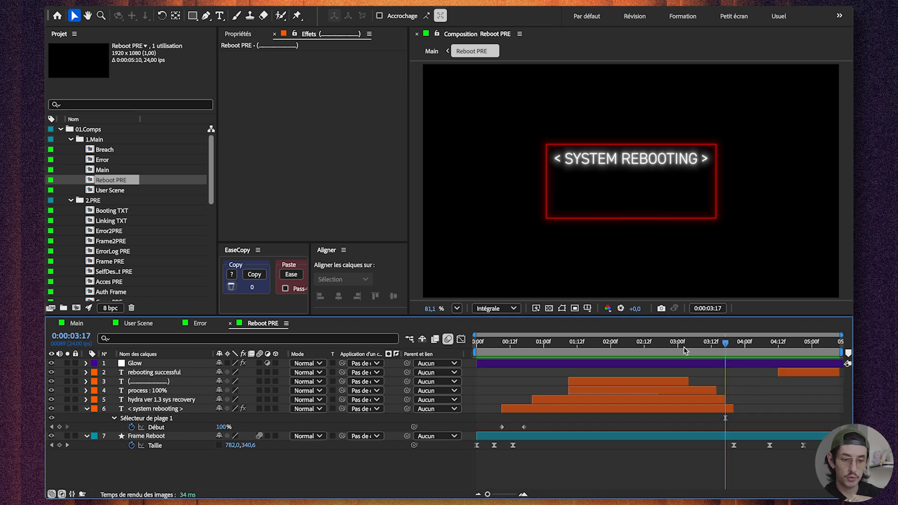
Scrub and play Reboot PRE from the progress text to the rebooting successful message, with the Frame Reboot layer selected
left_click_drag(684, 351, 653, 345)
key("space")
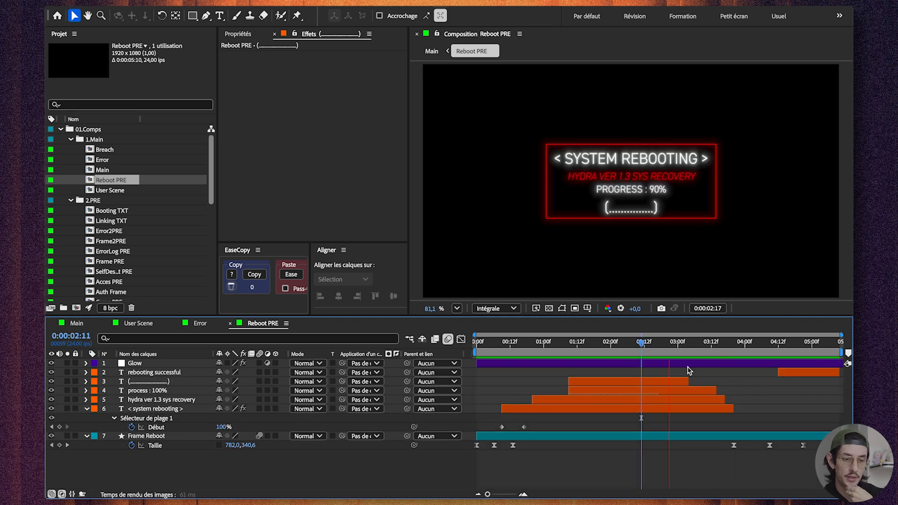
key("space")
left_click(541, 434)
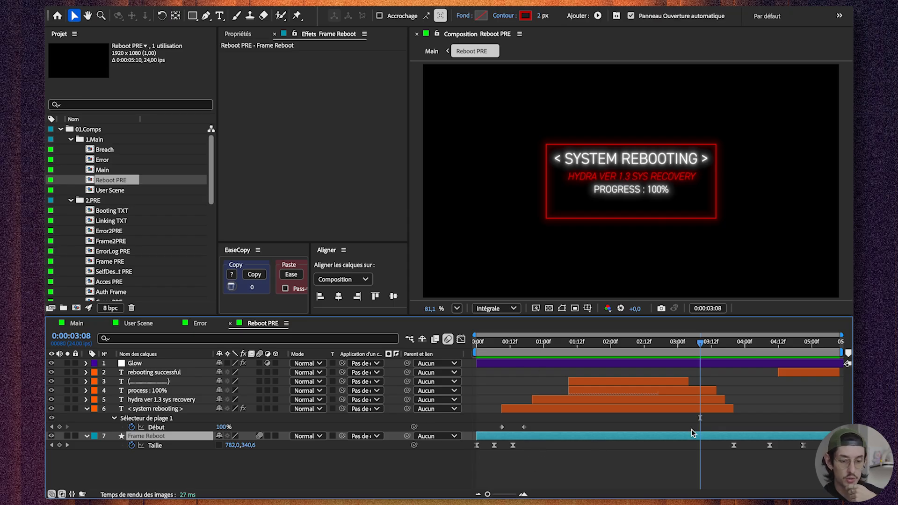
key("space")
key("space")
left_click(690, 343)
key("space")
key("space")
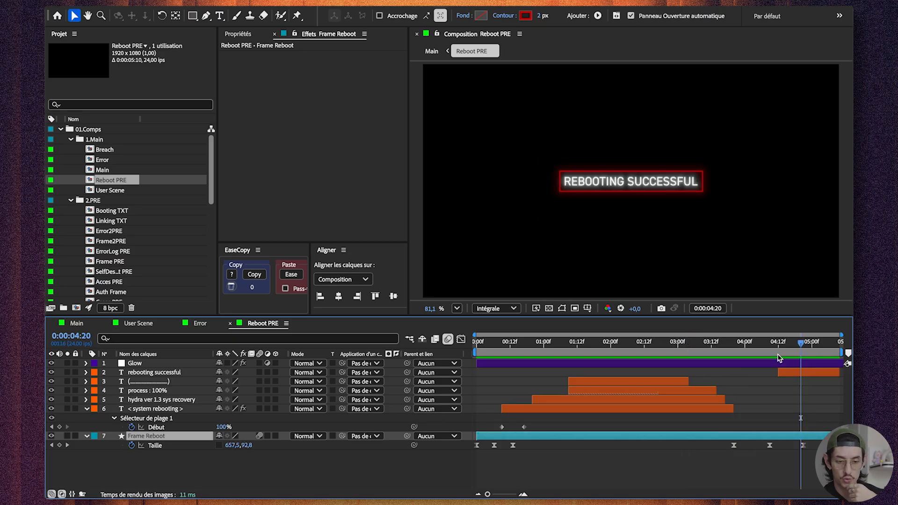
Collapse the revealed keyframes, examine the Deep Glow settings of the Glow layer and scrub the reboot text once more
left_click(808, 391)
key("u")
left_click(514, 360)
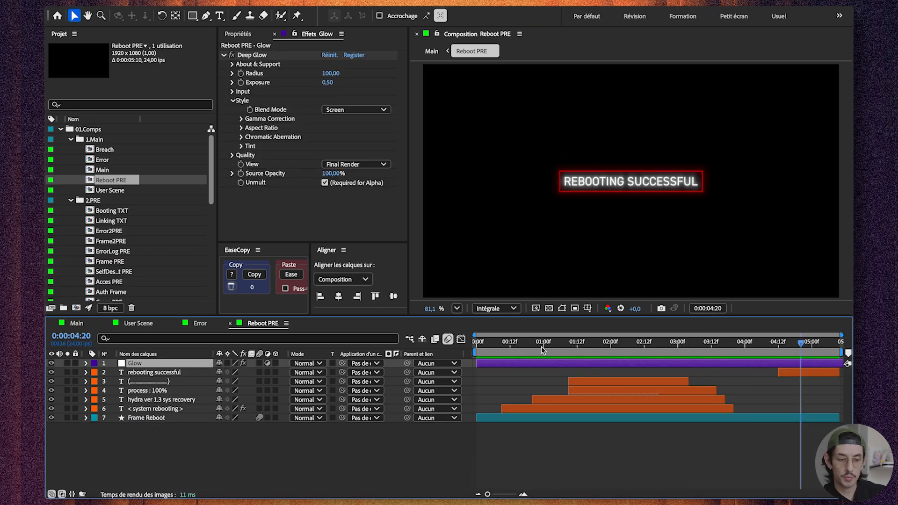
left_click(519, 345)
left_click_drag(520, 350, 589, 349)
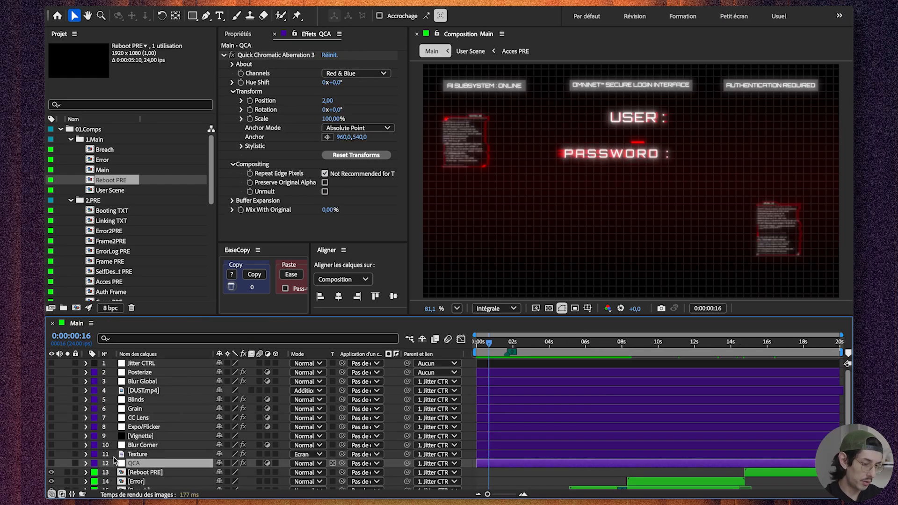
Show the Texture and Blur Corner layers in Main and examine Blur Corner's Flou objectif appareil photo effect and mask feather
left_click(140, 454)
left_click(141, 446)
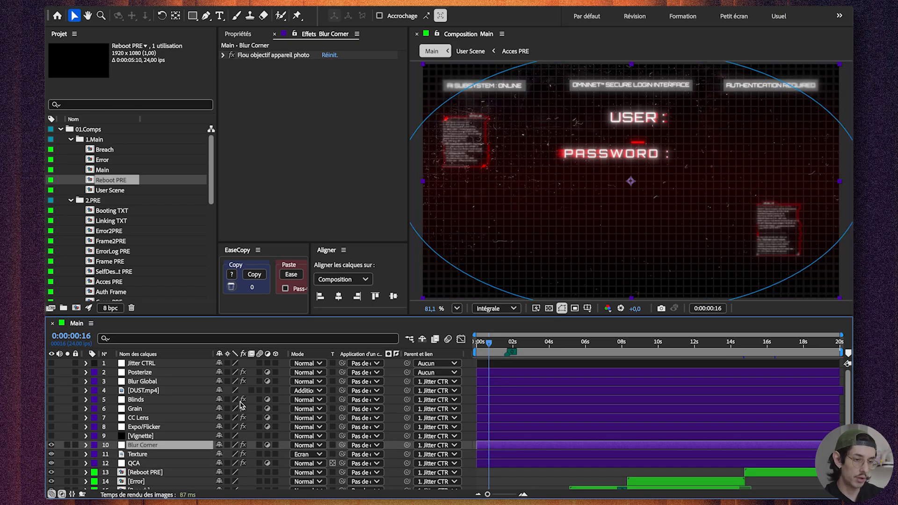
left_click(223, 55)
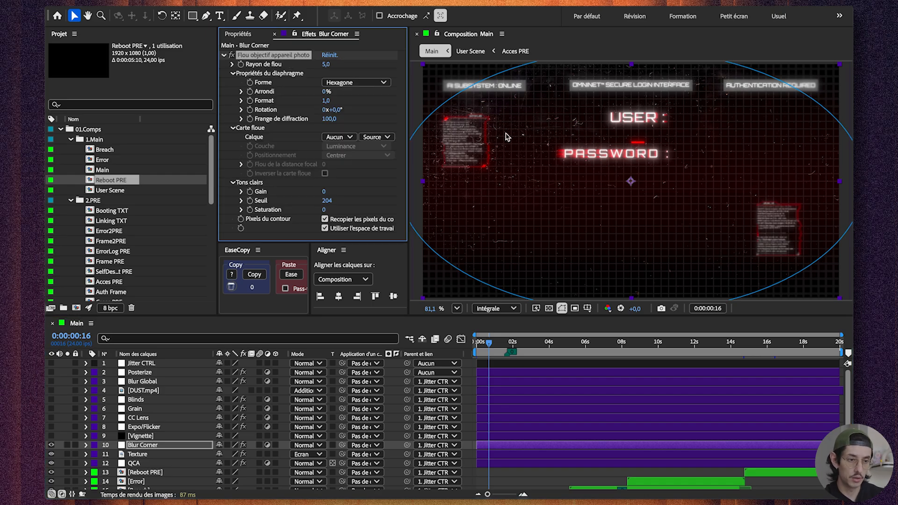
key("f")
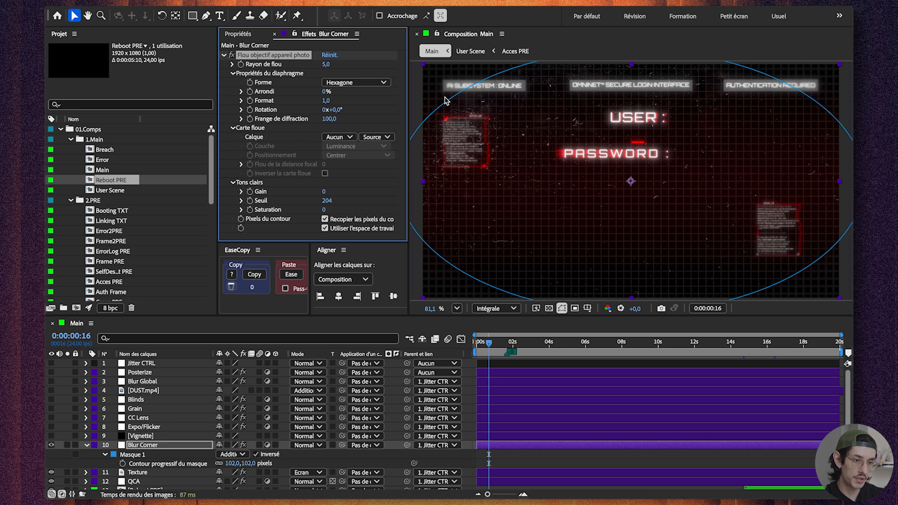
key("f")
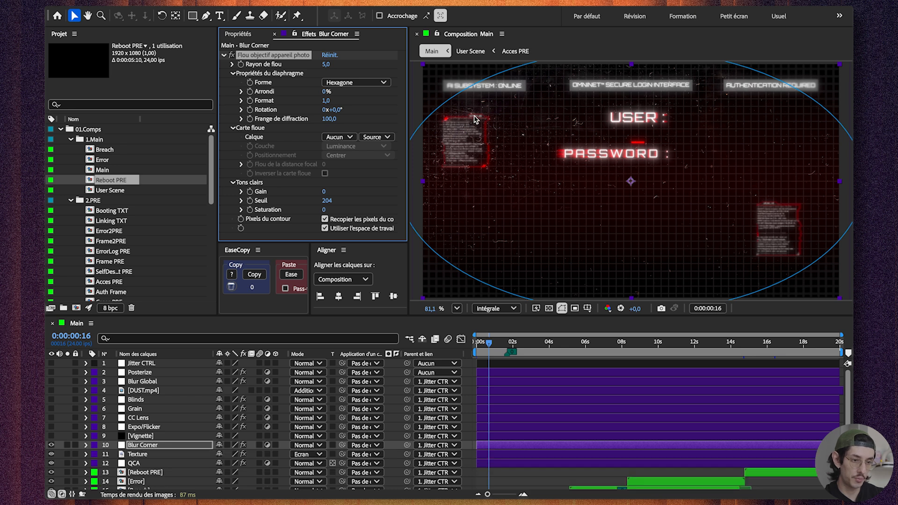
Show the Vignette and Expo/Flicker layers and examine the Luminosité setting of Expo/Flicker's Luminosité et contraste effect
left_click(52, 435)
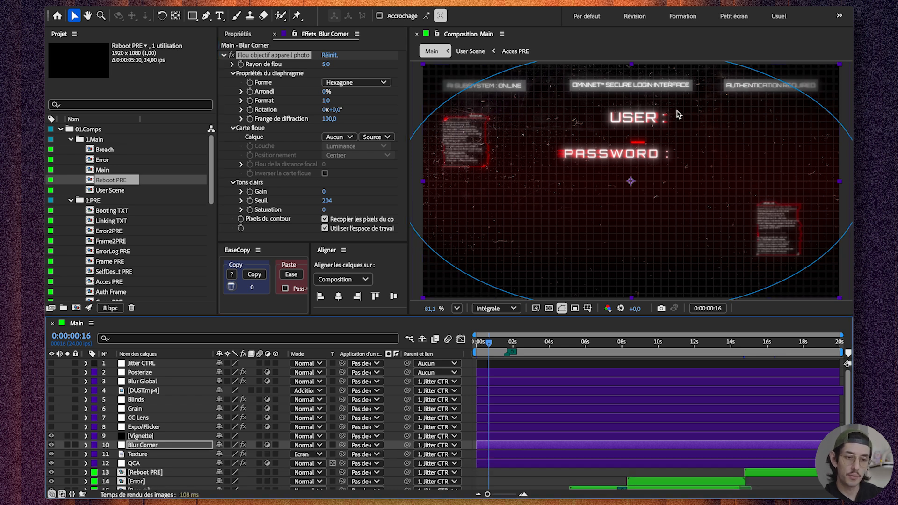
key("ctrl+Up")
key("ctrl+Up")
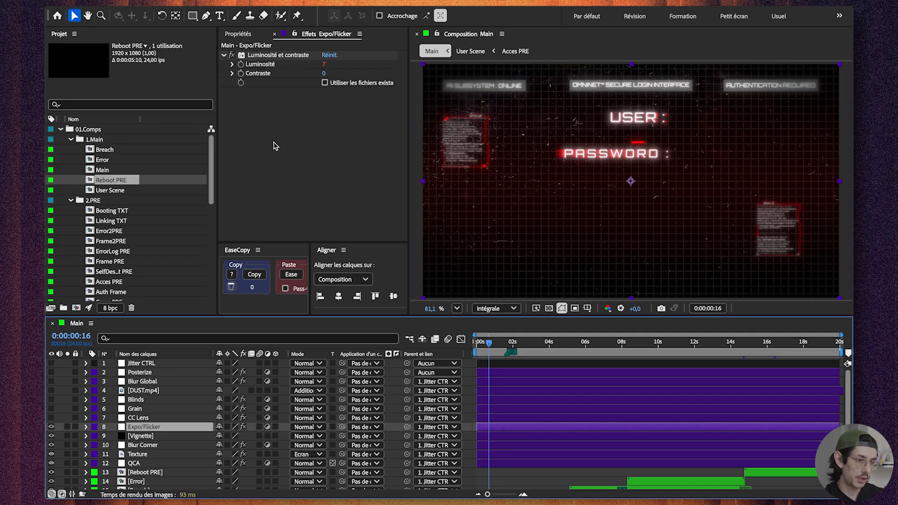
left_click(270, 57)
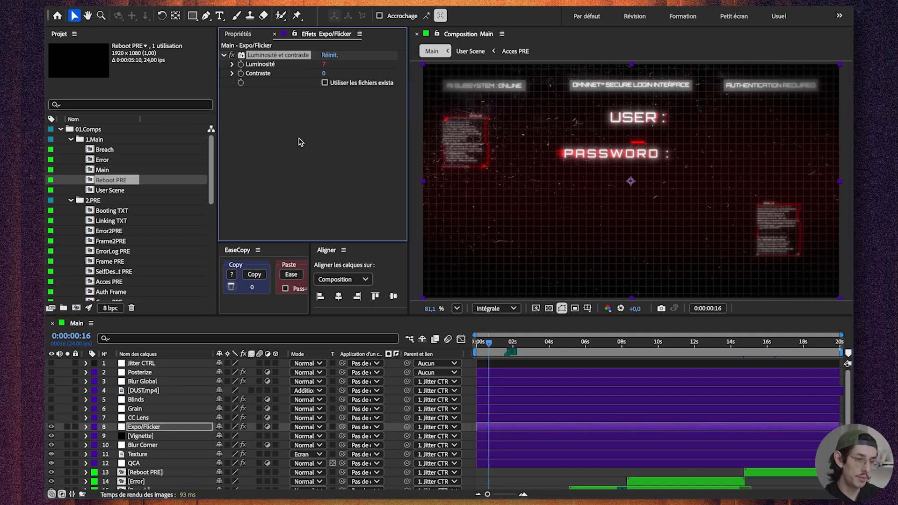
left_click(232, 67)
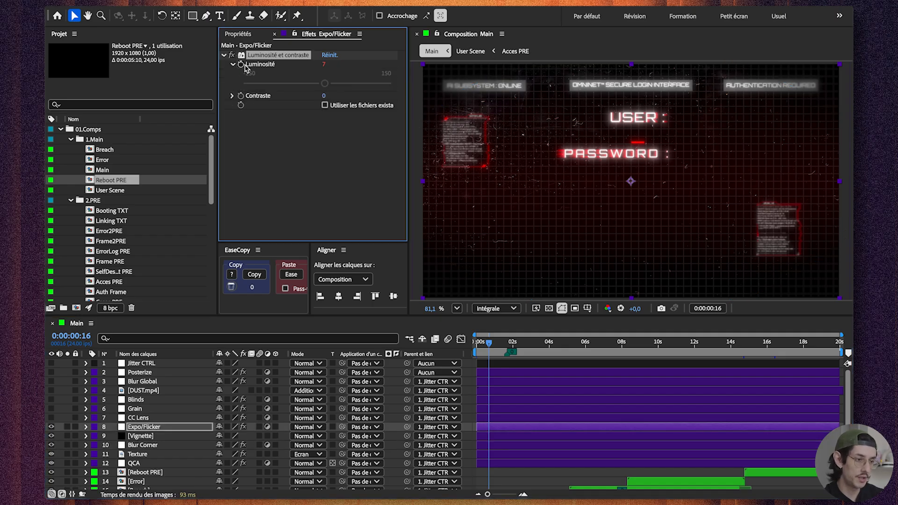
key("e")
key("e")
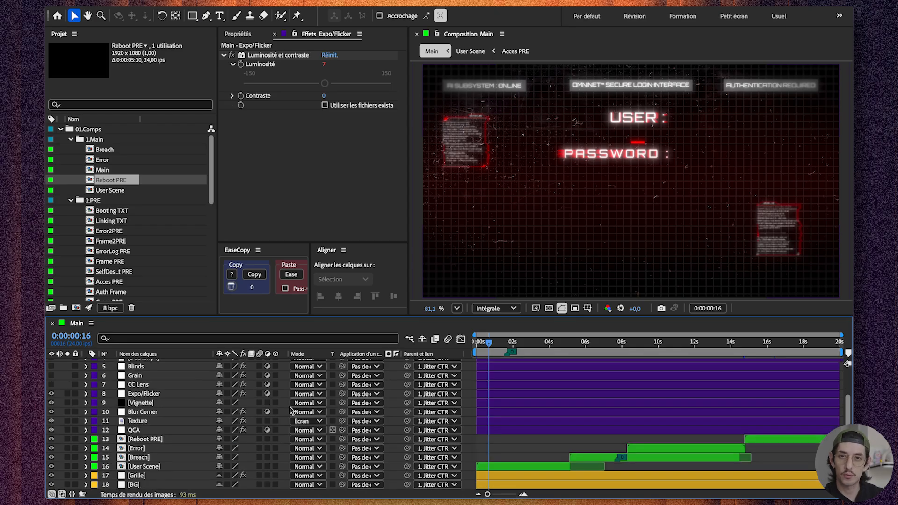
Show the CC Lens layer, examine its effect settings and toggle its visibility to compare the distortion
left_click(138, 385)
left_click(247, 64)
left_click(51, 386)
left_click(51, 385)
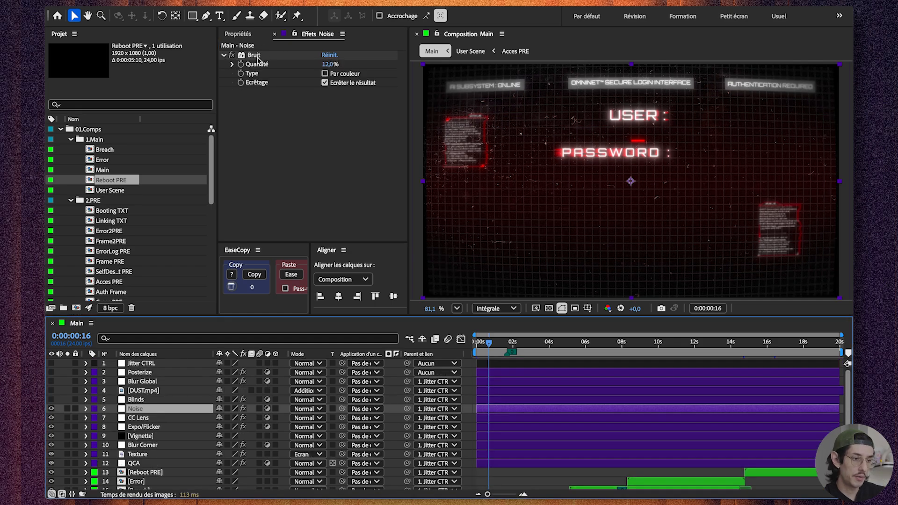
Show the Blinds layer and examine Noise's Bruit and Blinds' Store vénitien effects up close on the USER text
left_click(257, 56)
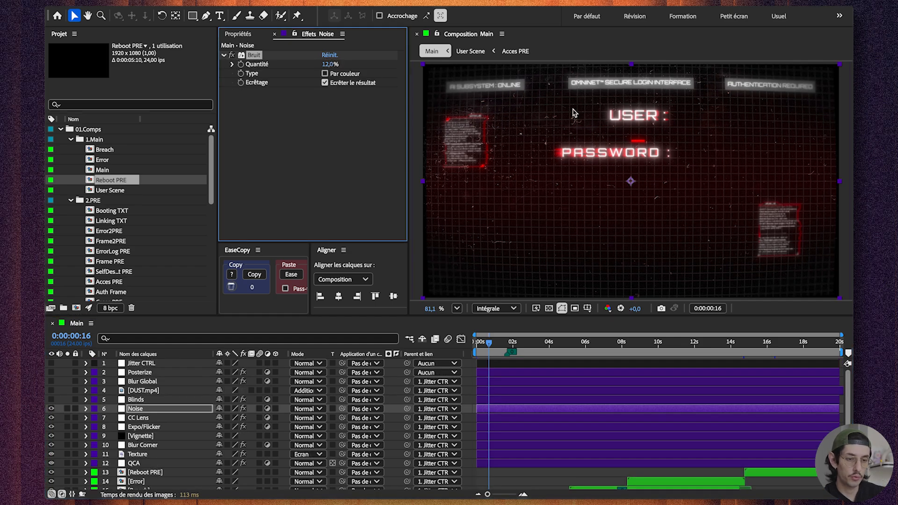
scroll(655, 93, "up", 6)
left_click(655, 93)
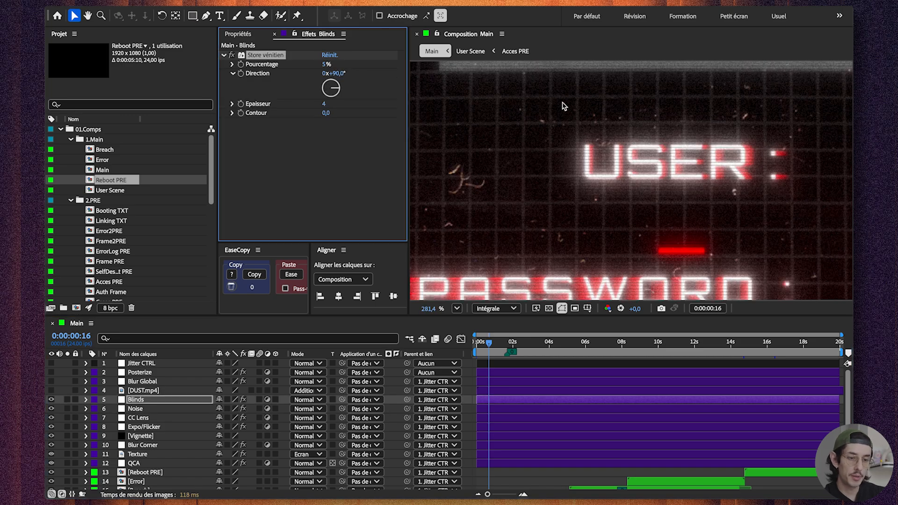
scroll(615, 145, "up", 1)
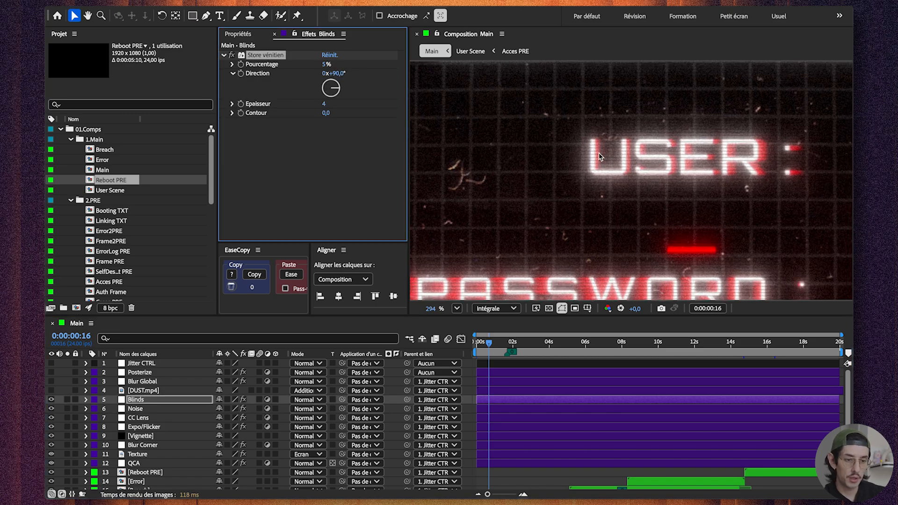
left_click(649, 166)
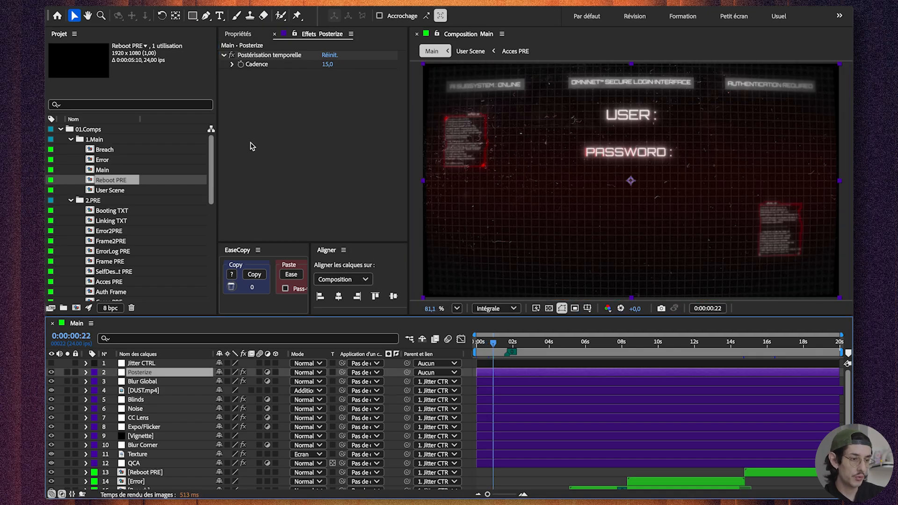
Examine the Postérisation temporelle effect on Posterize and the wiggle expression on Jitter CTRL's position, then scrub Main and collapse the properties
left_click(269, 57)
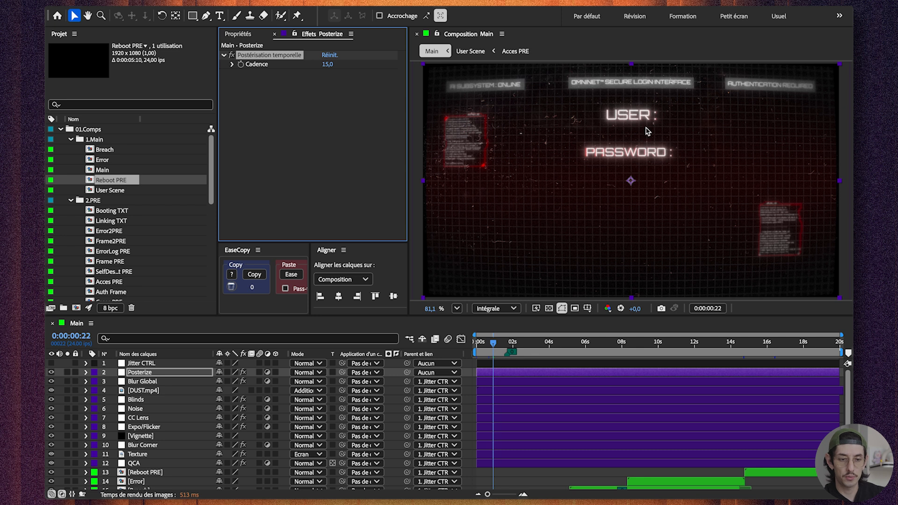
left_click(144, 366)
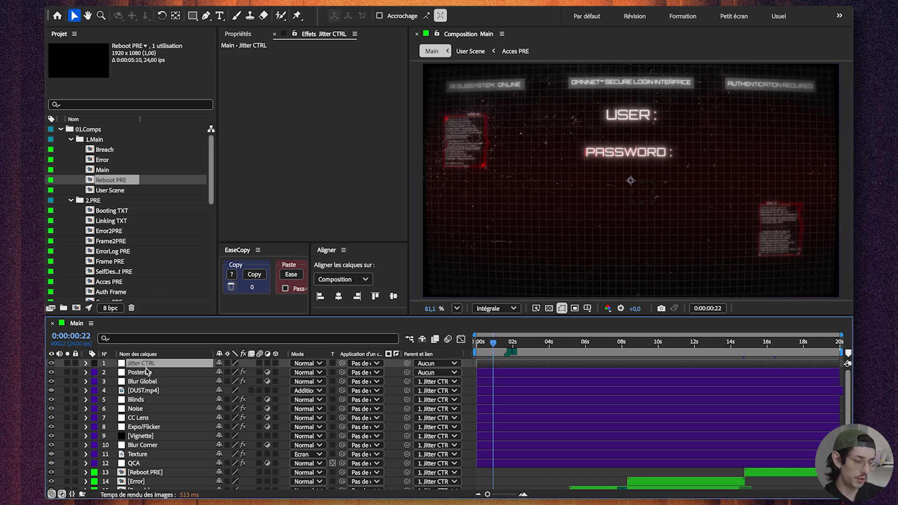
scroll(151, 435, "down", 2)
scroll(150, 379, "up", 2)
key("e")
key("e")
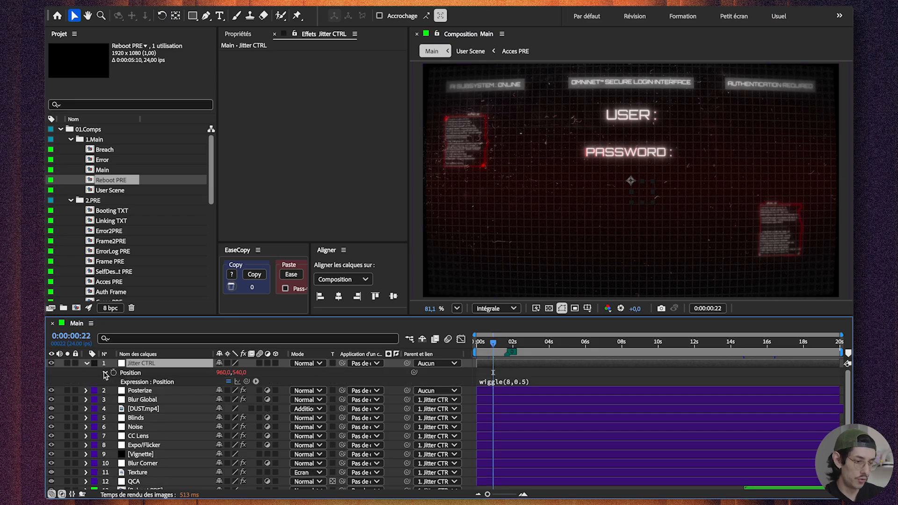
left_click(524, 382)
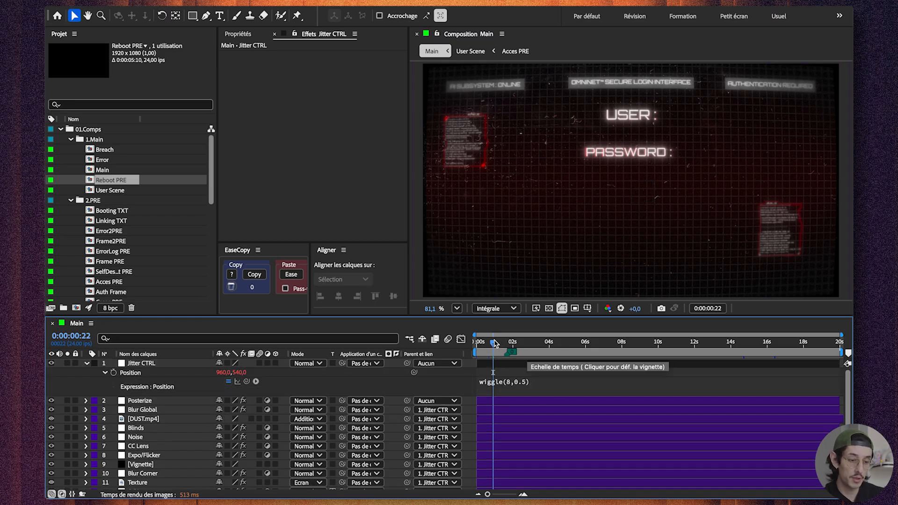
left_click_drag(496, 342, 409, 354)
key("u")
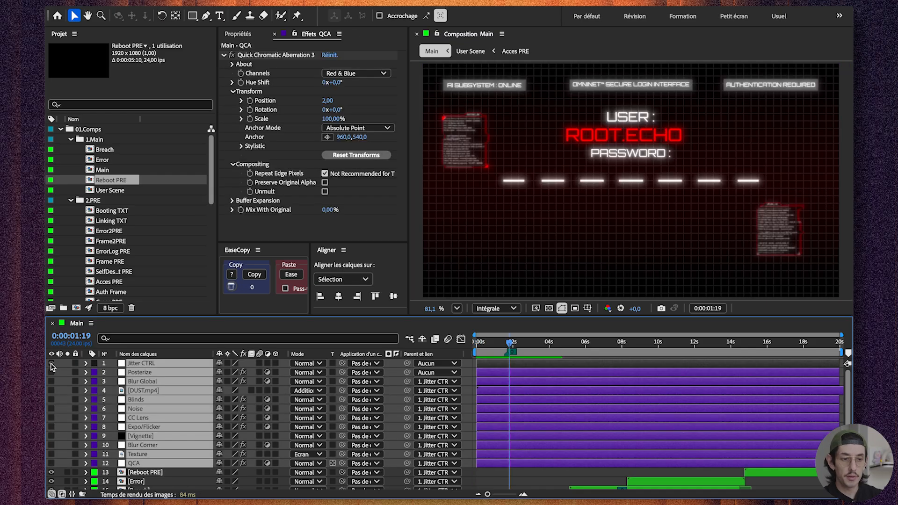
Show all the finishing effect layers from Jitter CTRL to QCA and play Main from the beginning
left_click(52, 363)
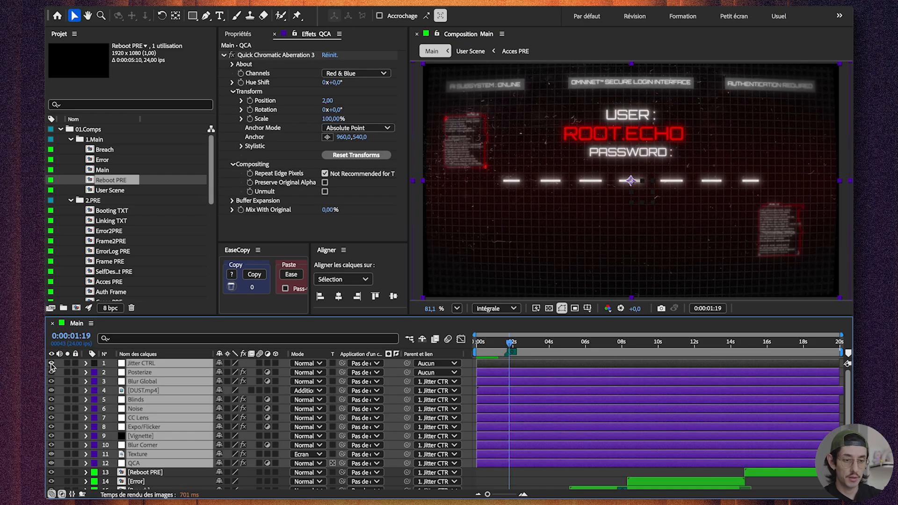
left_click(169, 472)
key("space")
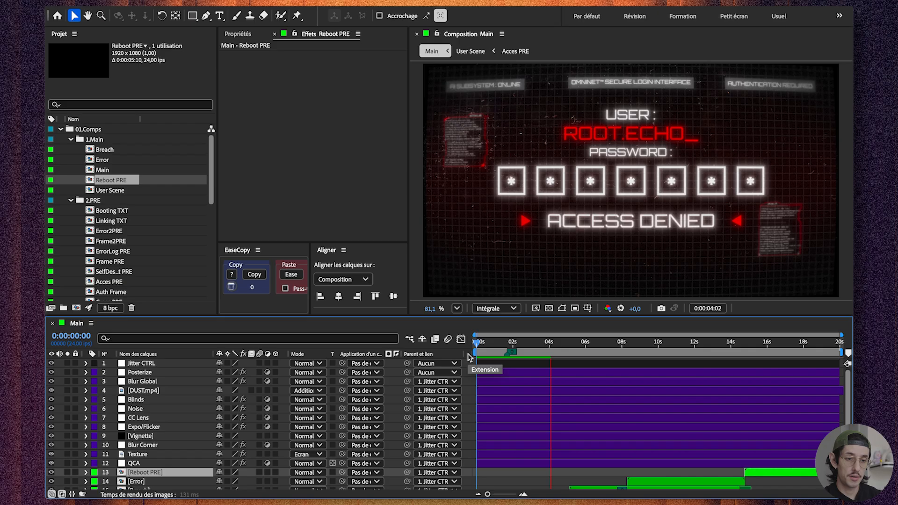